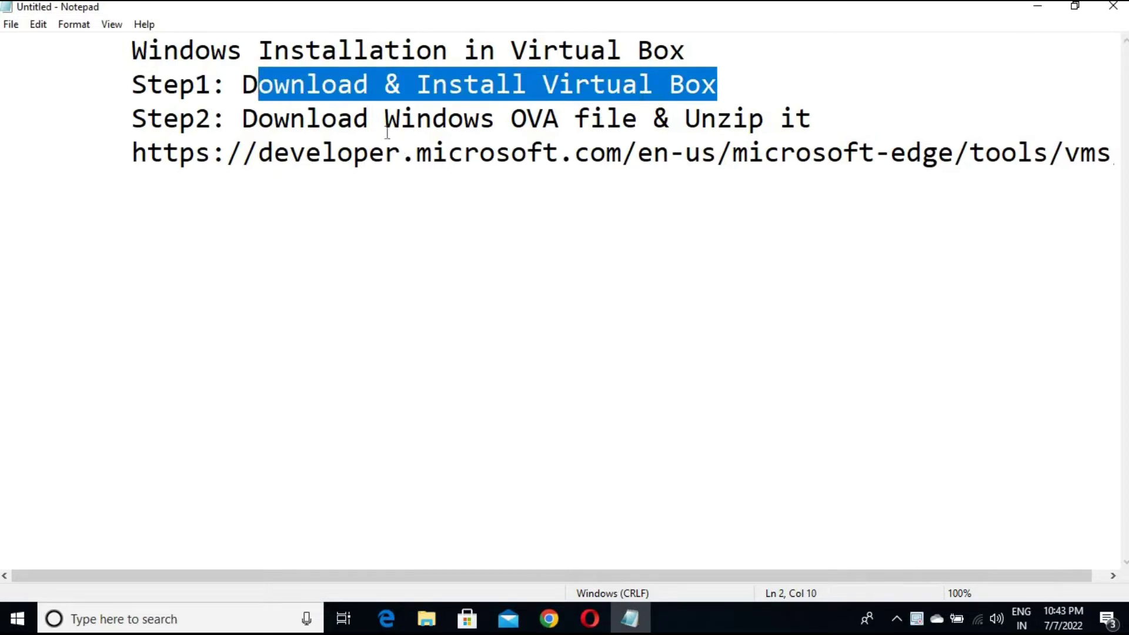
Finish reviewing the Step2 notes and minimize Notepad to reveal Chrome's Downloads page
{"action": "left_click", "coordinate": [244, 119]}
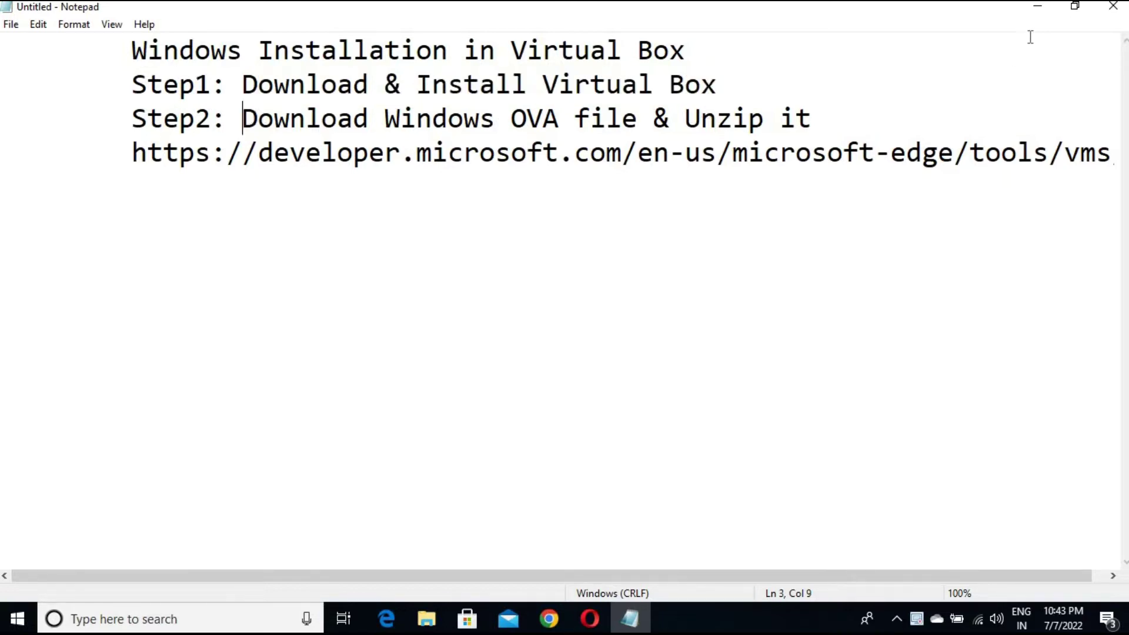
{"action": "left_click", "coordinate": [1041, 8]}
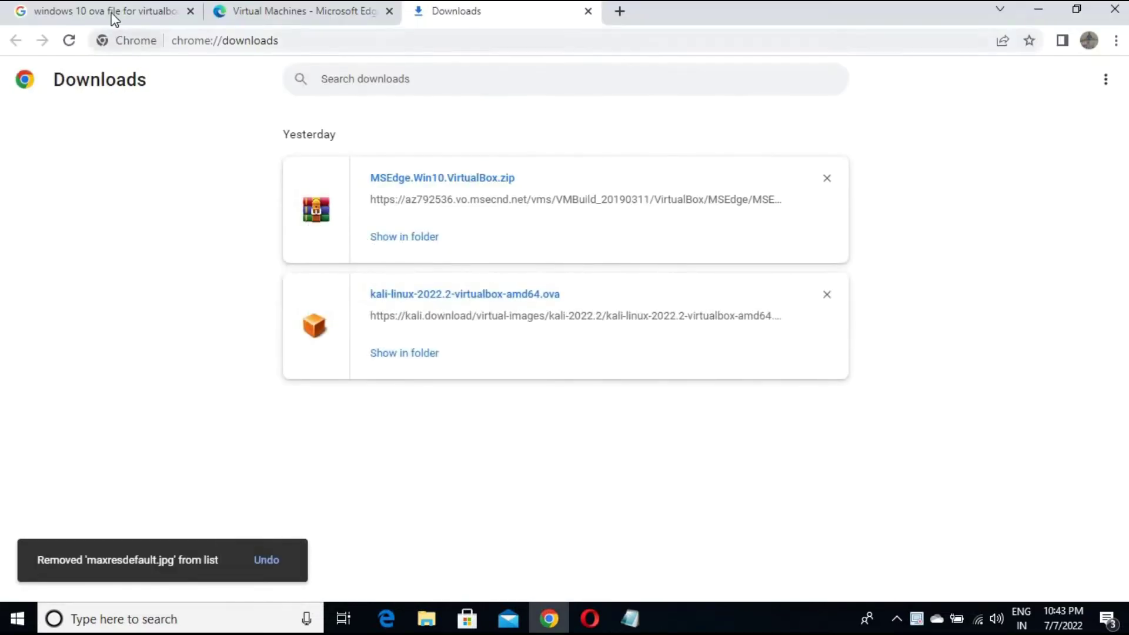
Open the Microsoft Developer virtual machine result from the Google results in a new tab
{"action": "left_click", "coordinate": [114, 19]}
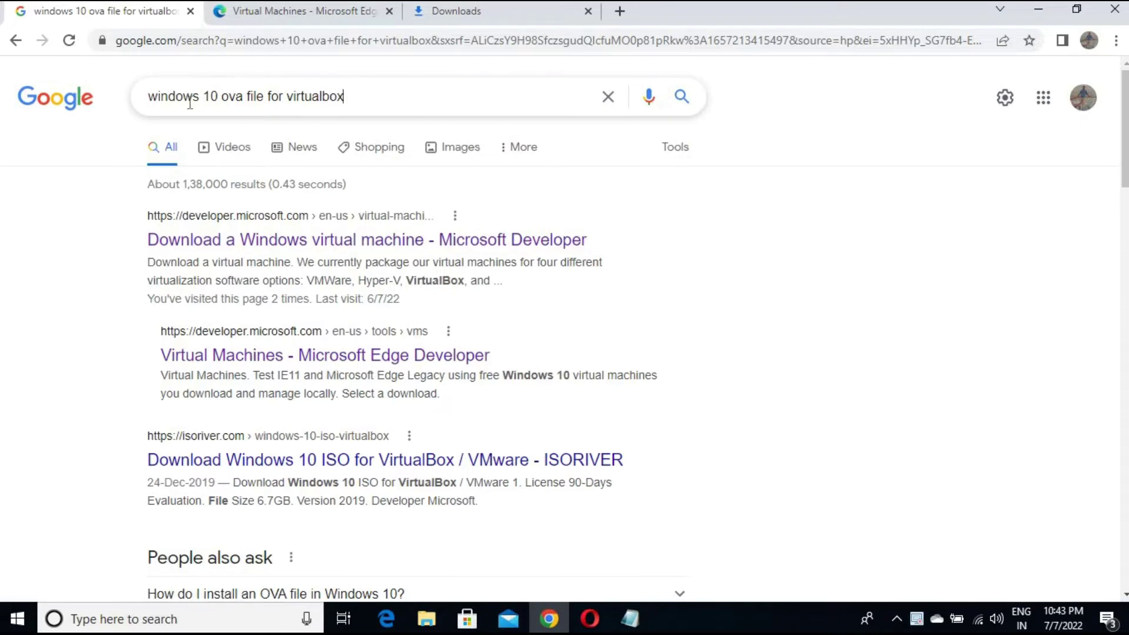
{"action": "left_click_drag", "start_coordinate": [190, 103], "coordinate": [157, 98]}
{"action": "left_click", "coordinate": [725, 396]}
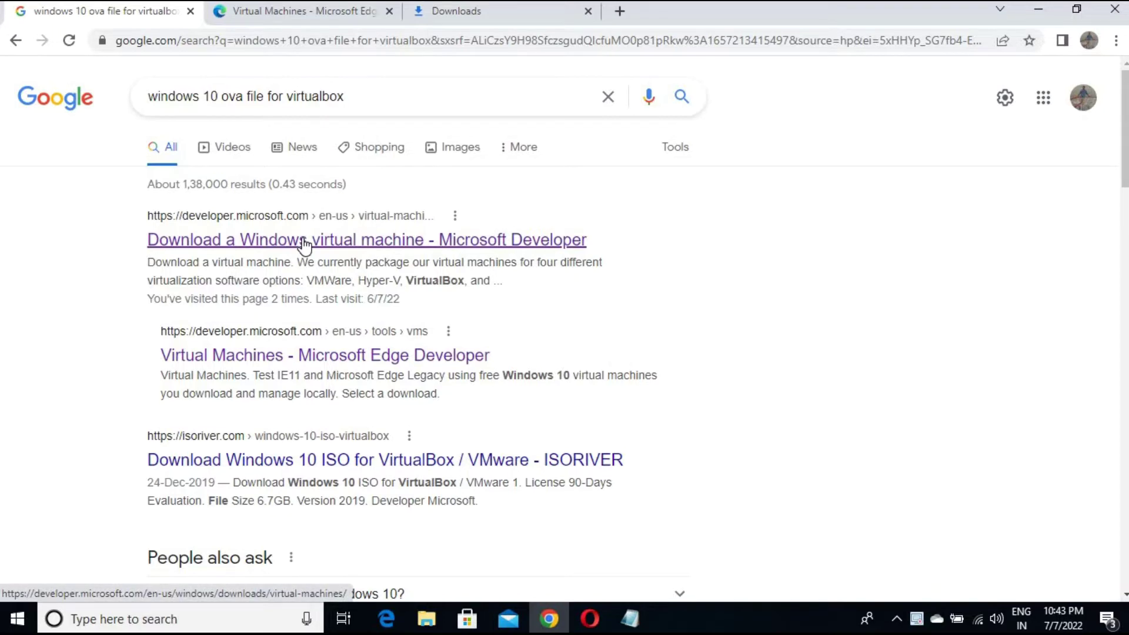
{"action": "right_click", "coordinate": [359, 236]}
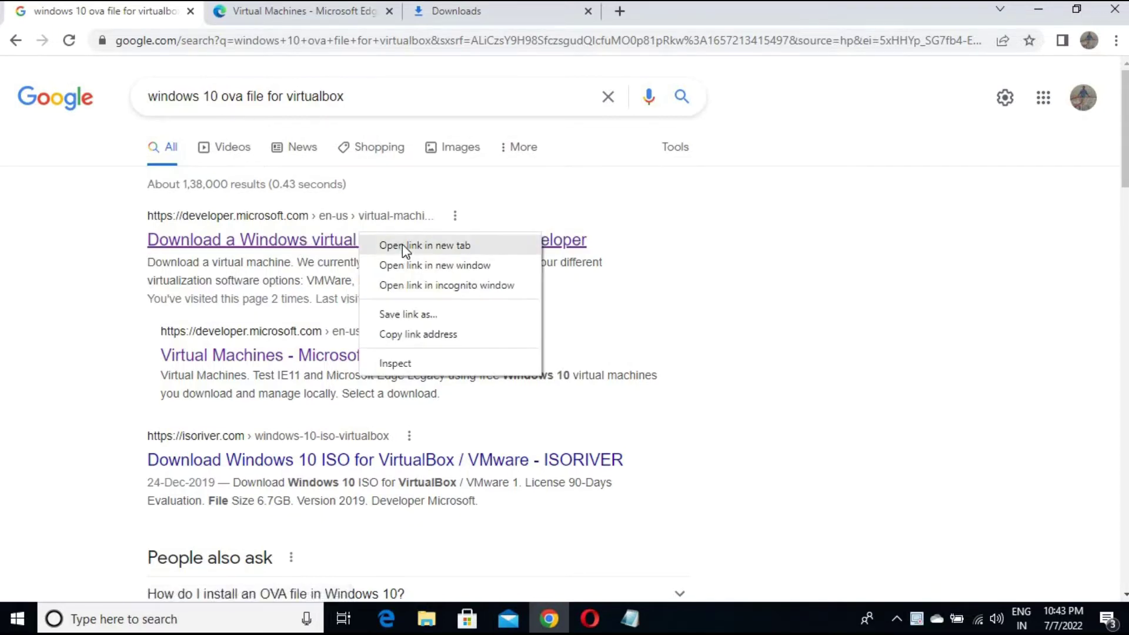
{"action": "left_click", "coordinate": [402, 244]}
{"action": "left_click", "coordinate": [290, 12]}
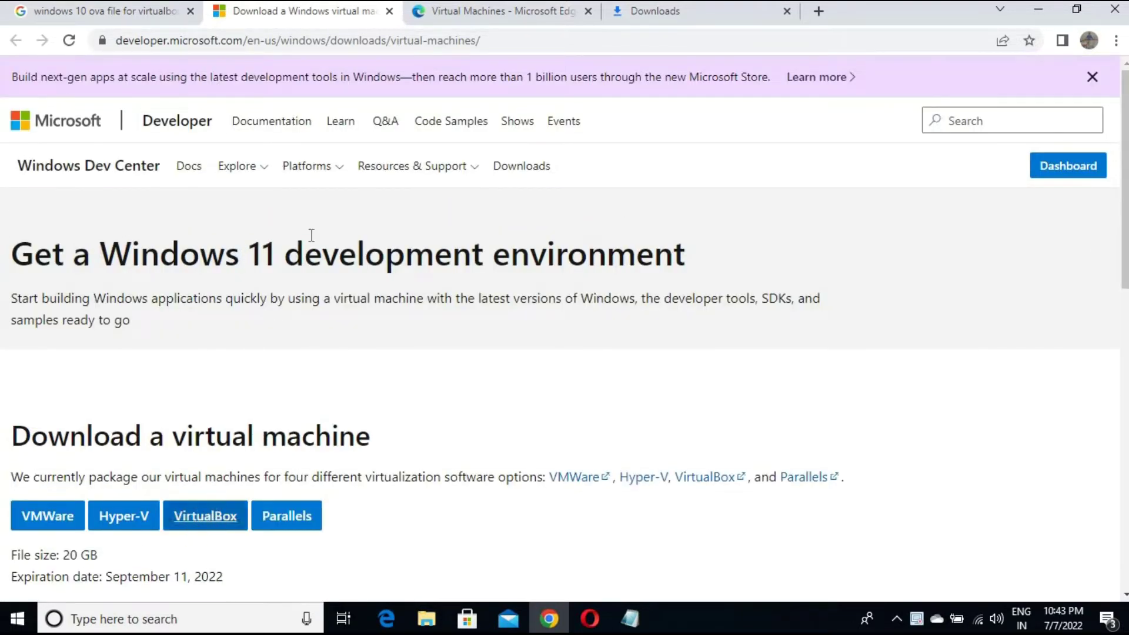
Open the Microsoft Edge Virtual Machines result in a new tab and view it
{"action": "left_click", "coordinate": [140, 19]}
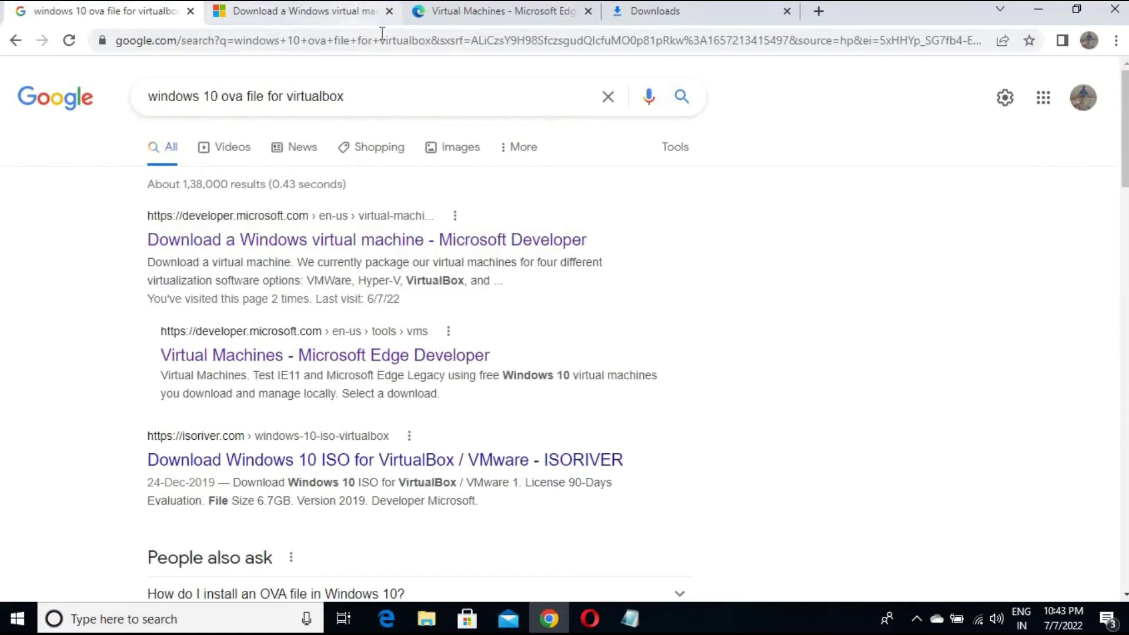
{"action": "right_click", "coordinate": [373, 353]}
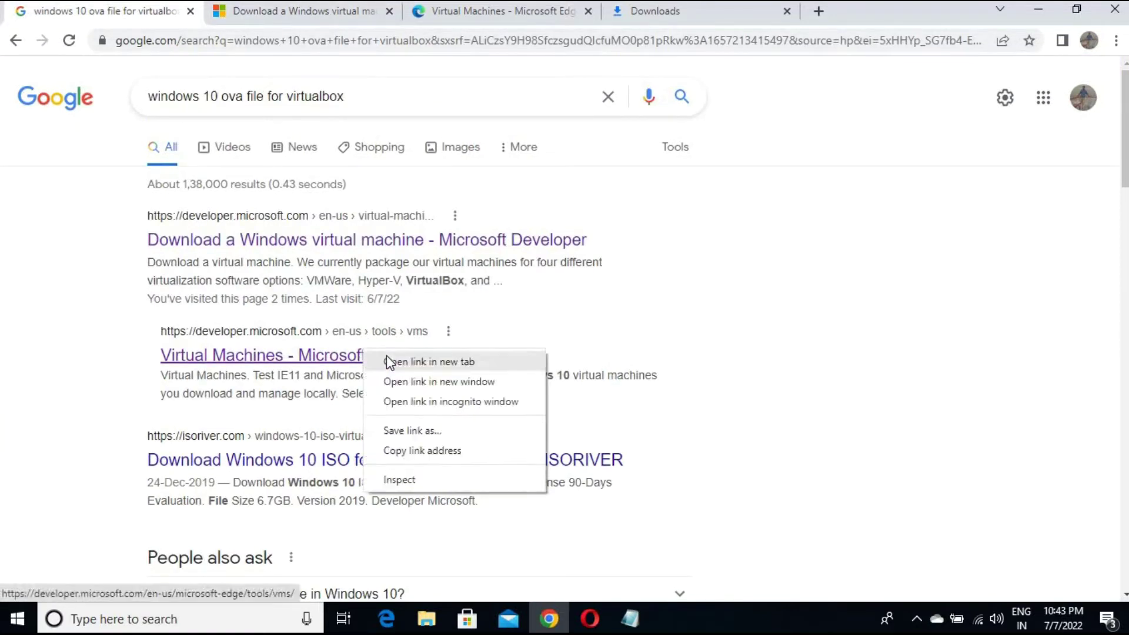
{"action": "left_click", "coordinate": [405, 363]}
{"action": "left_click", "coordinate": [443, 20]}
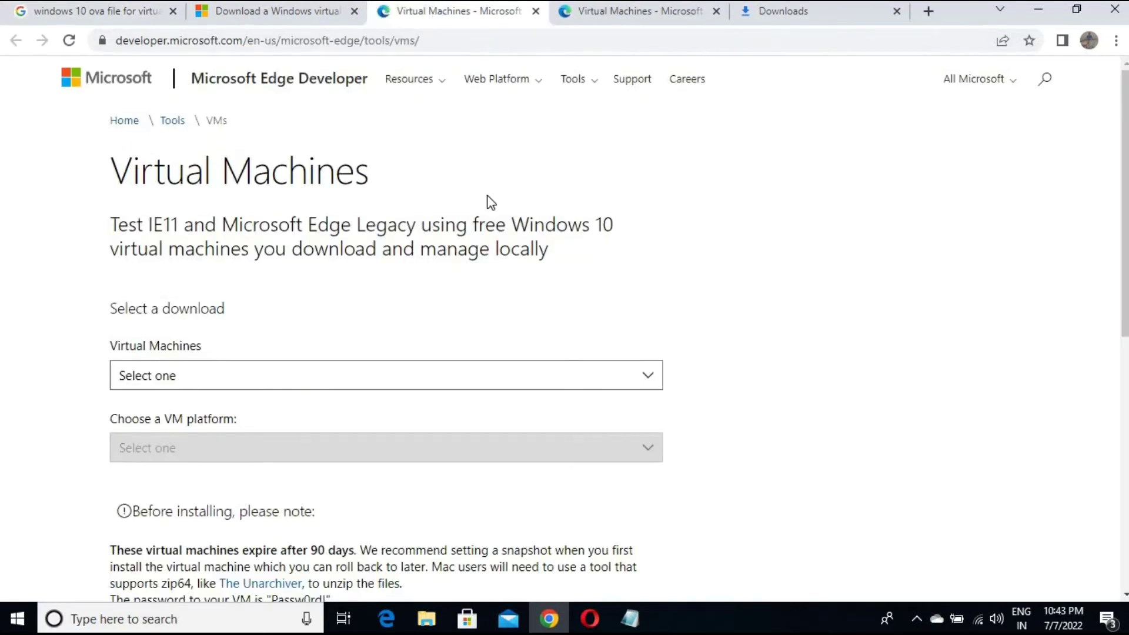
Close the duplicate Virtual Machines tab and select MSEdge on Win10 (x64) Stable 1809
{"action": "scroll", "coordinate": [466, 282], "scroll_direction": "down", "scroll_amount": 1}
{"action": "left_click", "coordinate": [717, 12]}
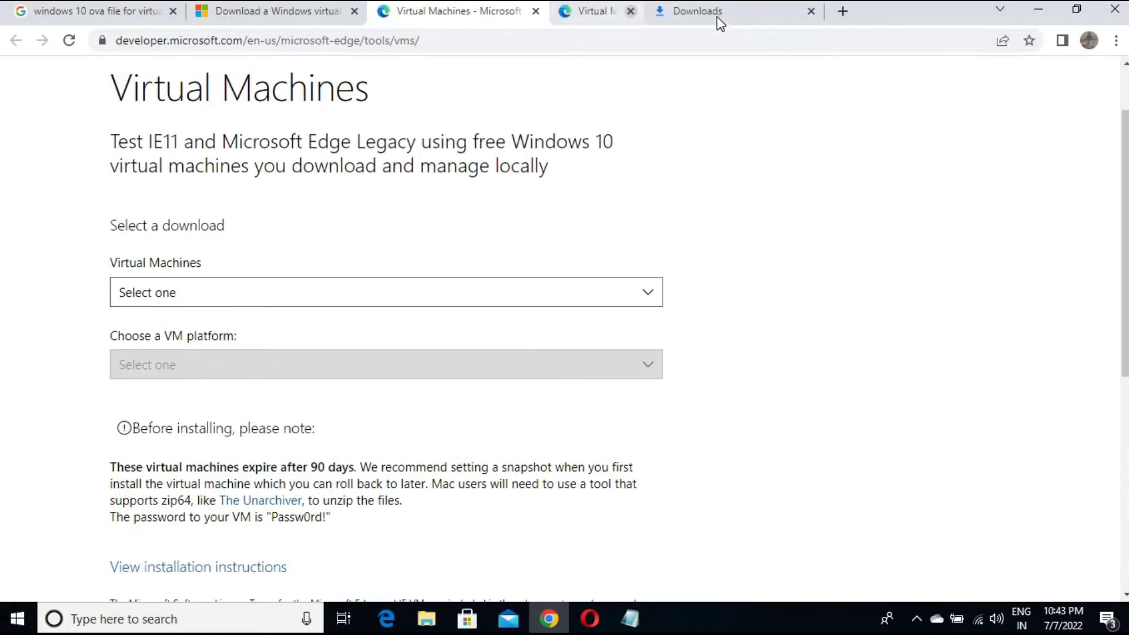
{"action": "left_click", "coordinate": [405, 297]}
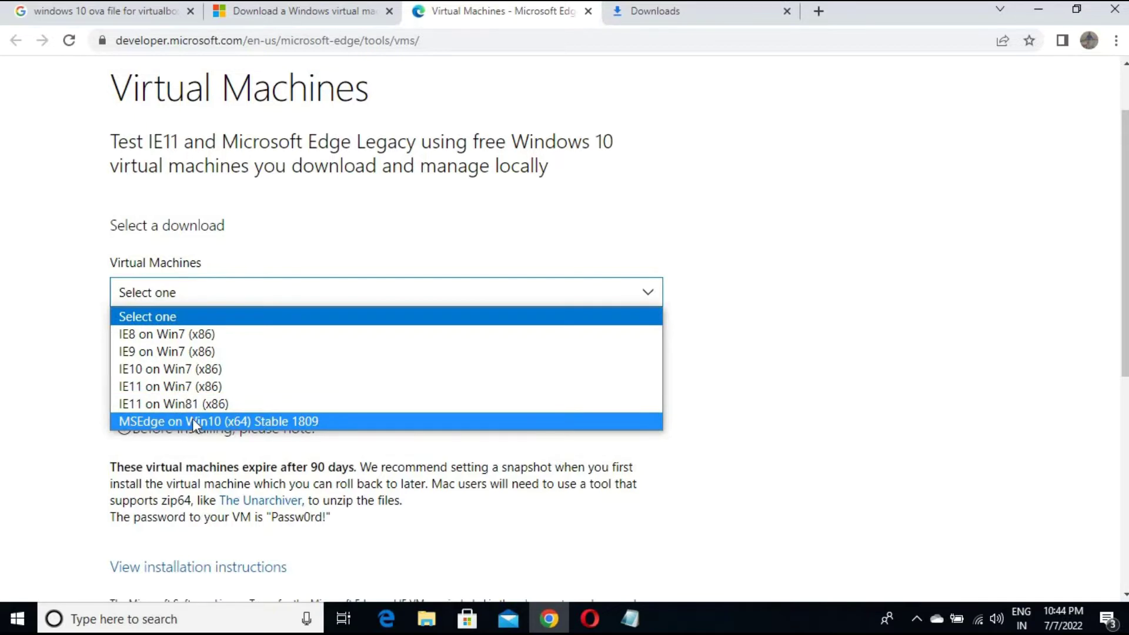
{"action": "left_click", "coordinate": [226, 422]}
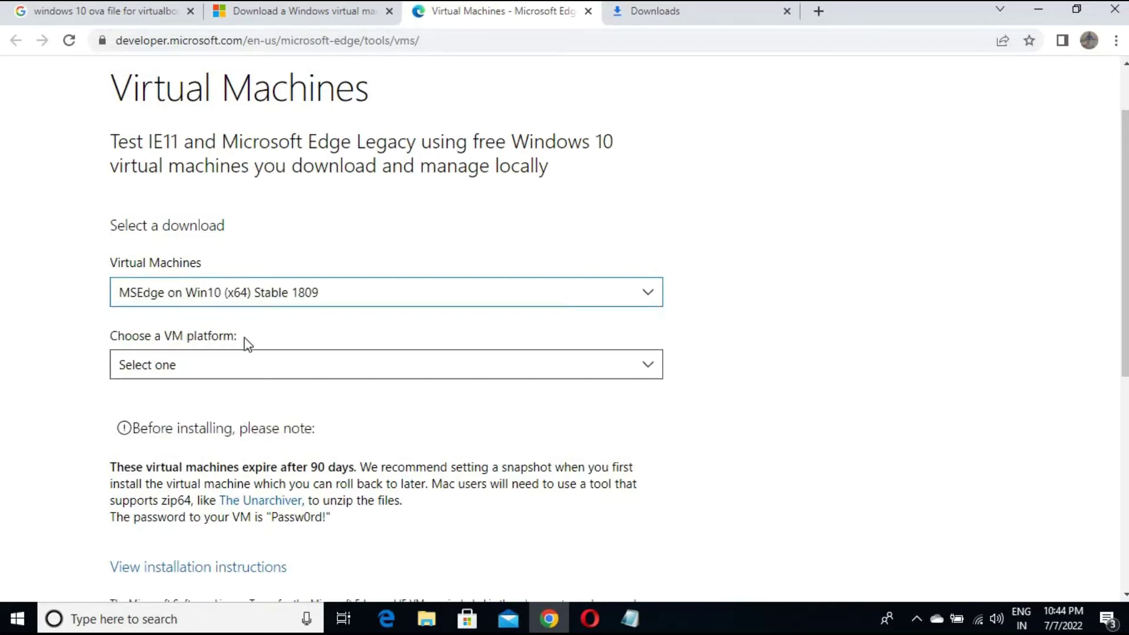
Choose VirtualBox as the platform and start the Download .zip
{"action": "left_click", "coordinate": [277, 370]}
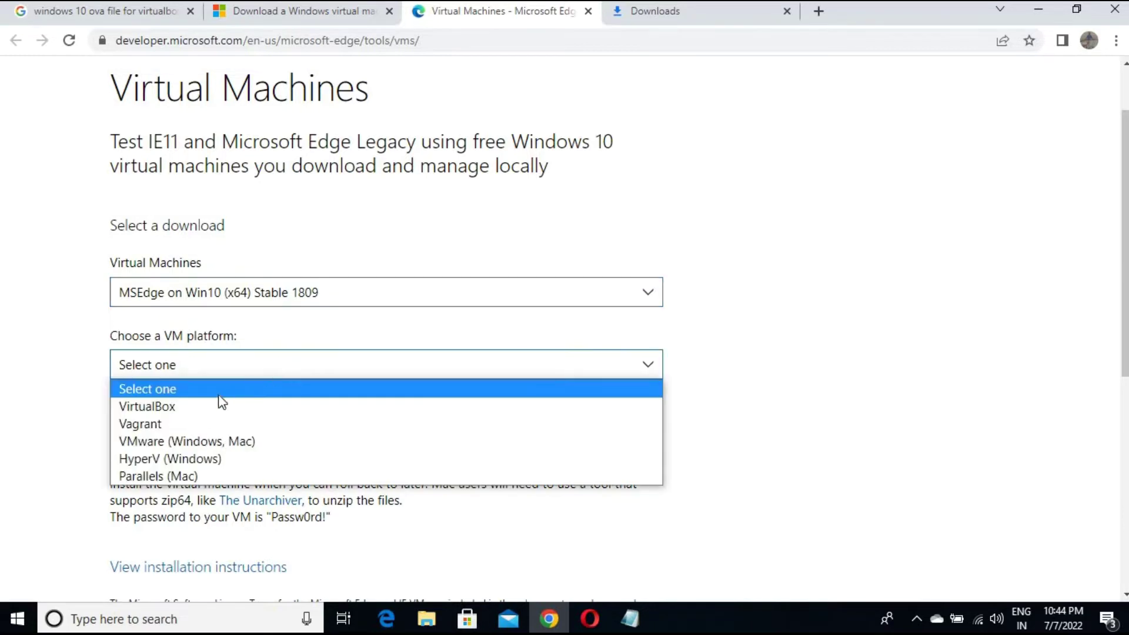
{"action": "left_click", "coordinate": [189, 408]}
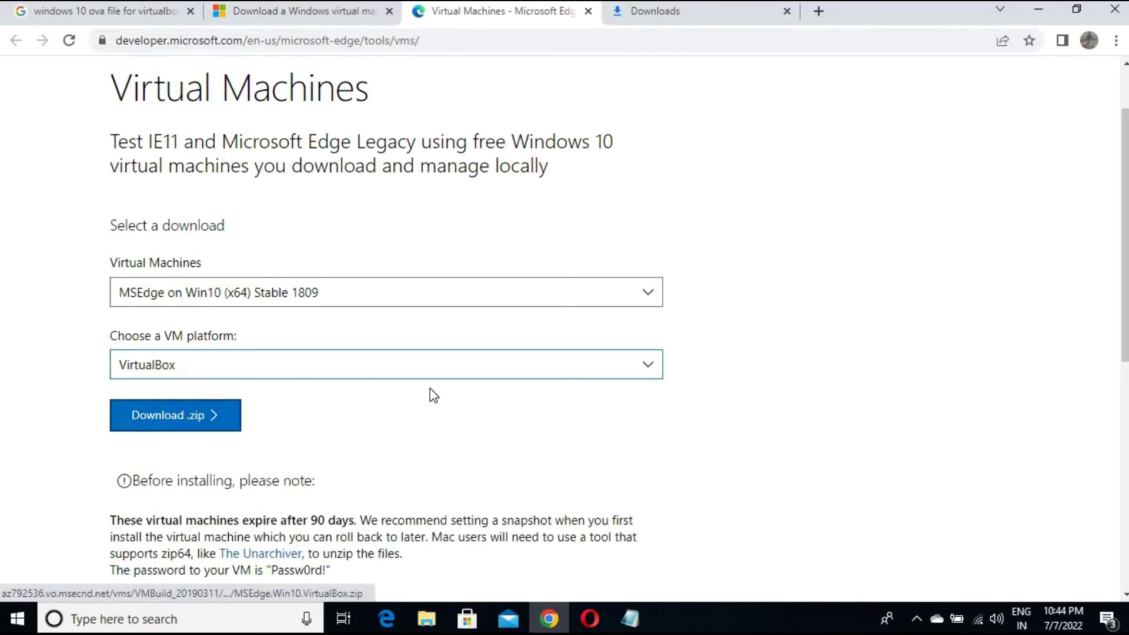
{"action": "left_click", "coordinate": [175, 429]}
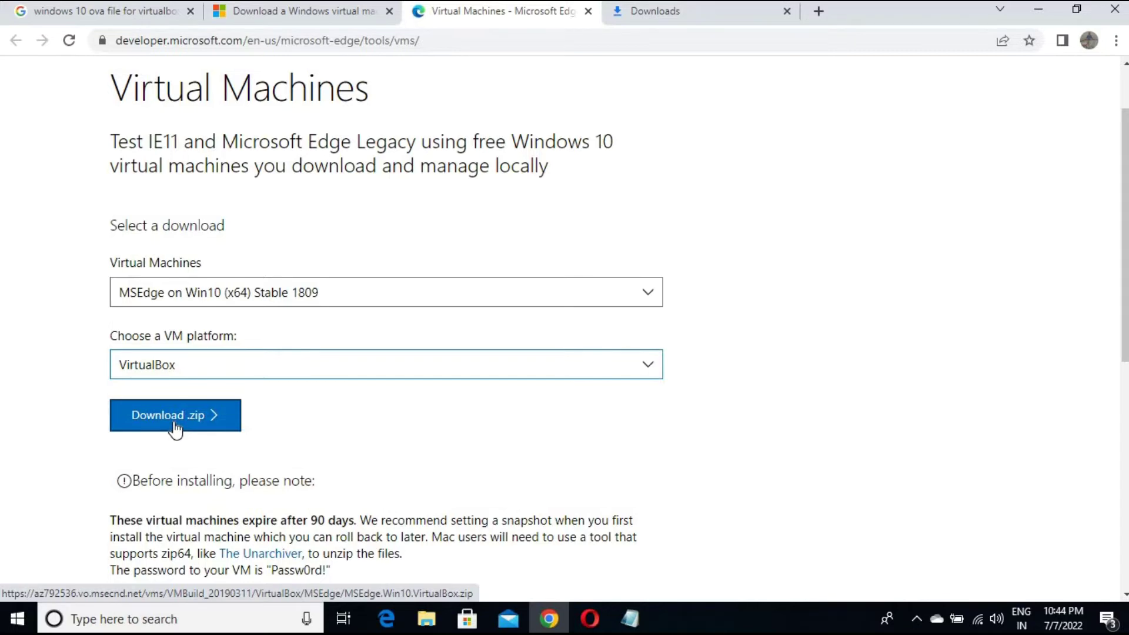
{"action": "key", "text": "ctrl+plus"}
{"action": "key", "text": "ctrl+plus"}
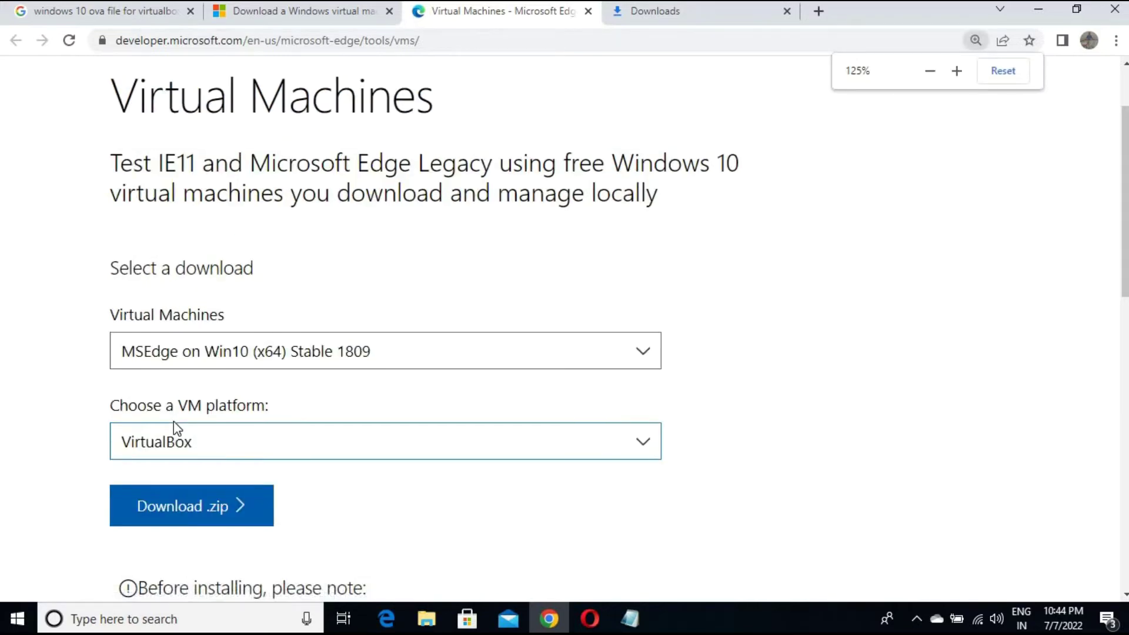
{"action": "key", "text": "ctrl+minus"}
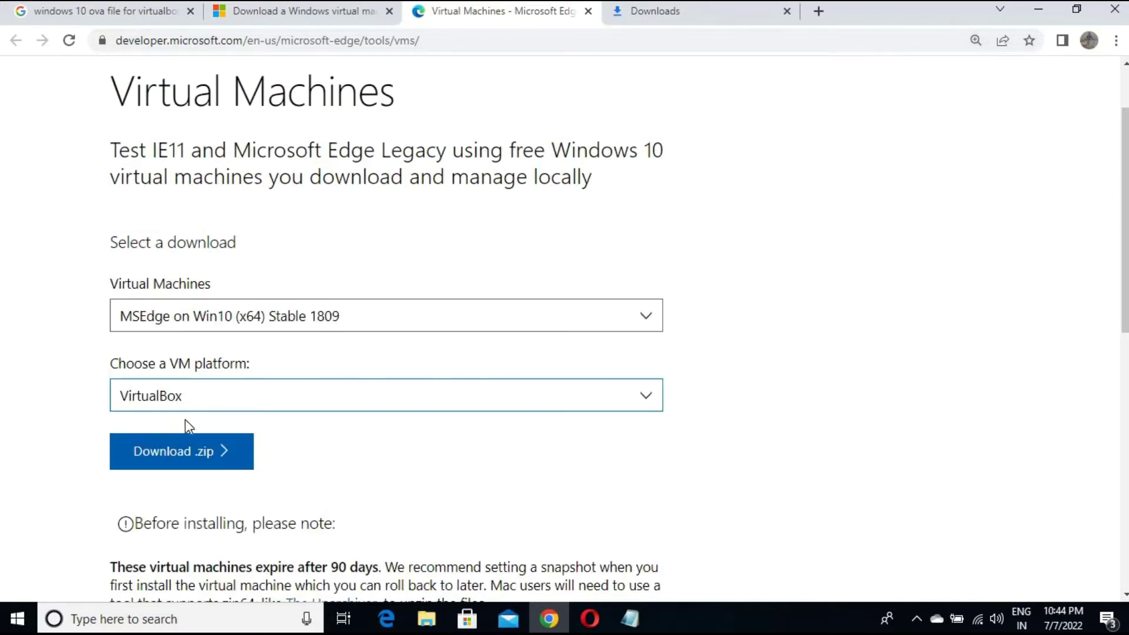
{"action": "left_click", "coordinate": [178, 455]}
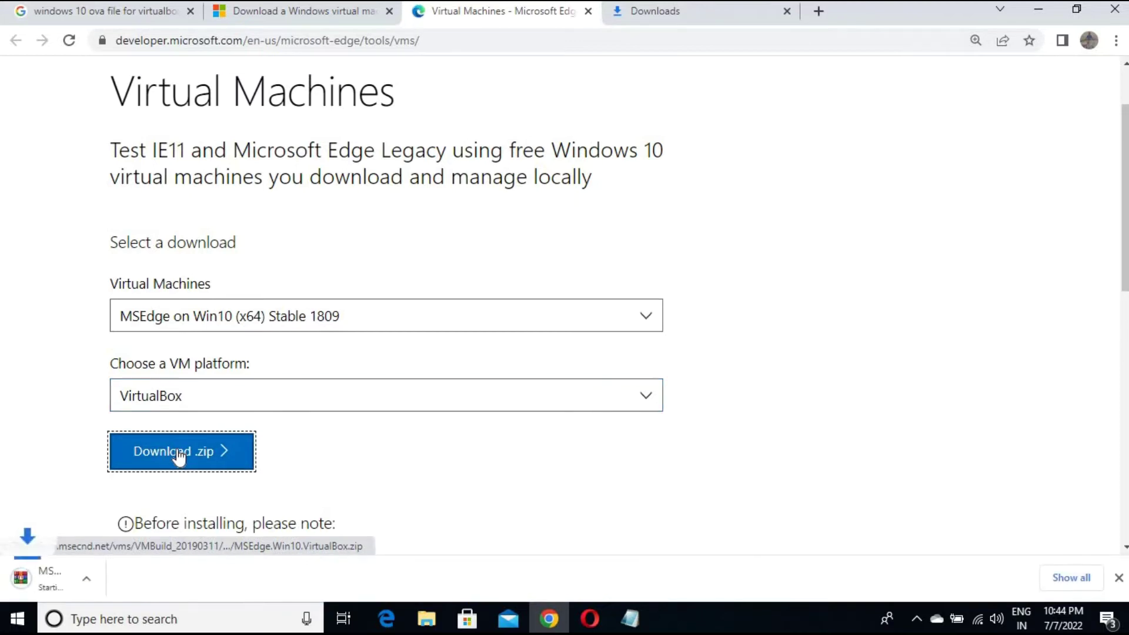
Cancel and remove the duplicate MSEdge.Win10.VirtualBox (1).zip download, then show the original in its folder
{"action": "left_click", "coordinate": [700, 16]}
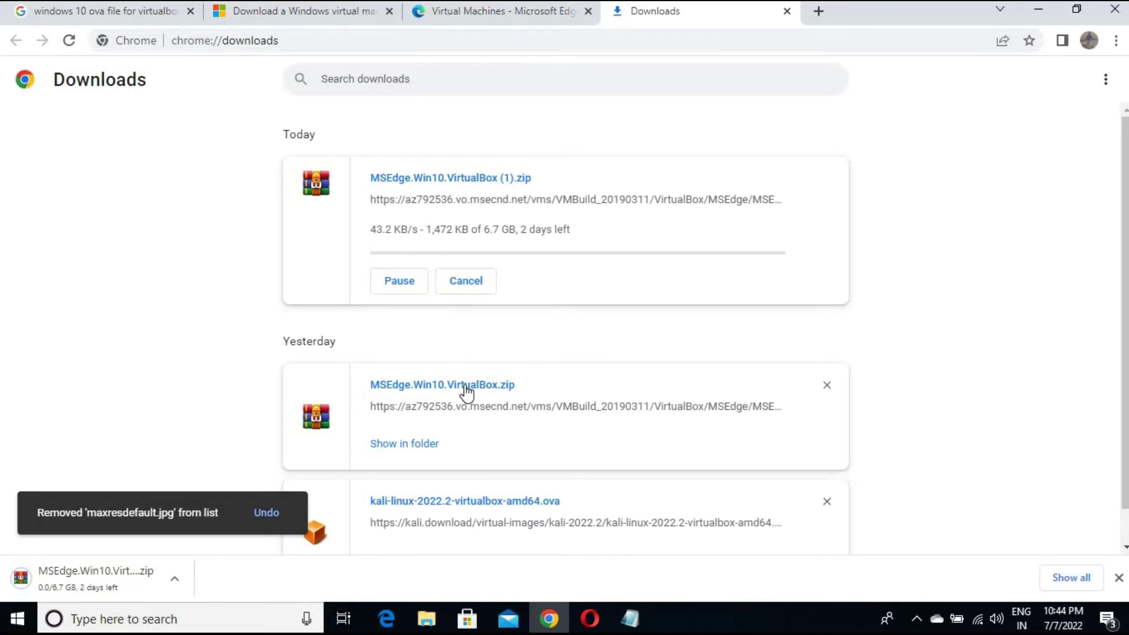
{"action": "left_click", "coordinate": [469, 283]}
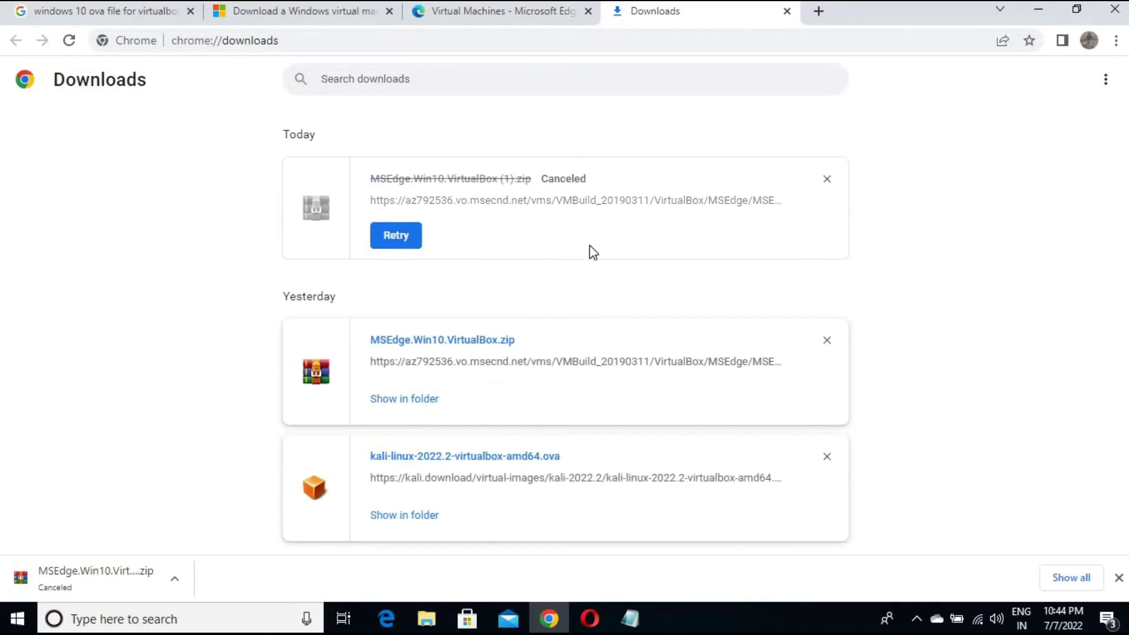
{"action": "left_click", "coordinate": [825, 179]}
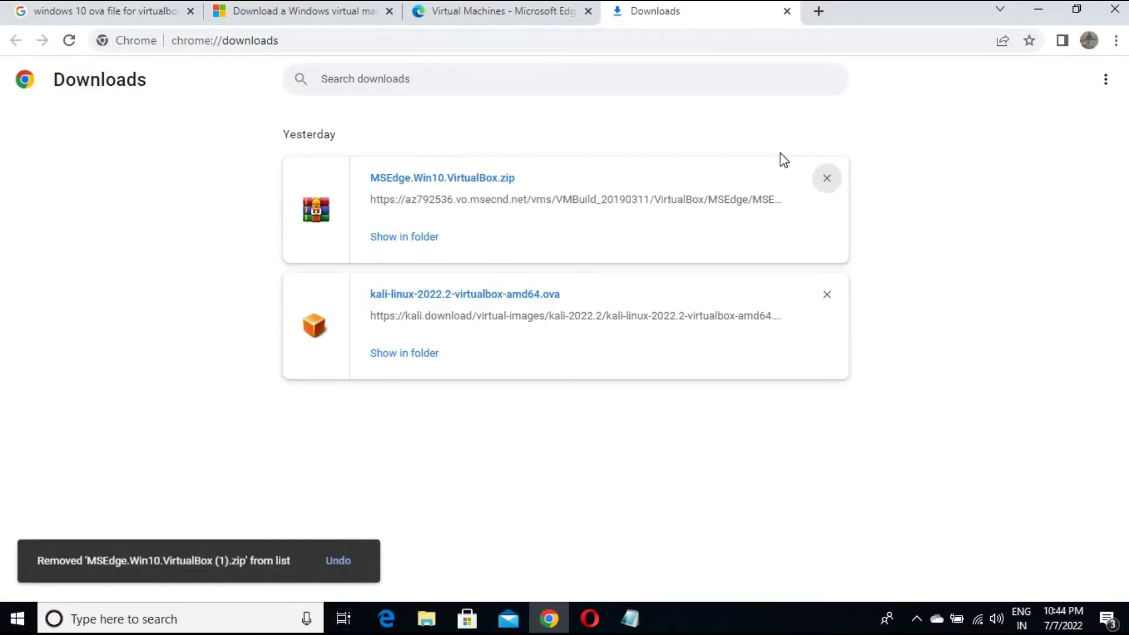
{"action": "left_click", "coordinate": [414, 237]}
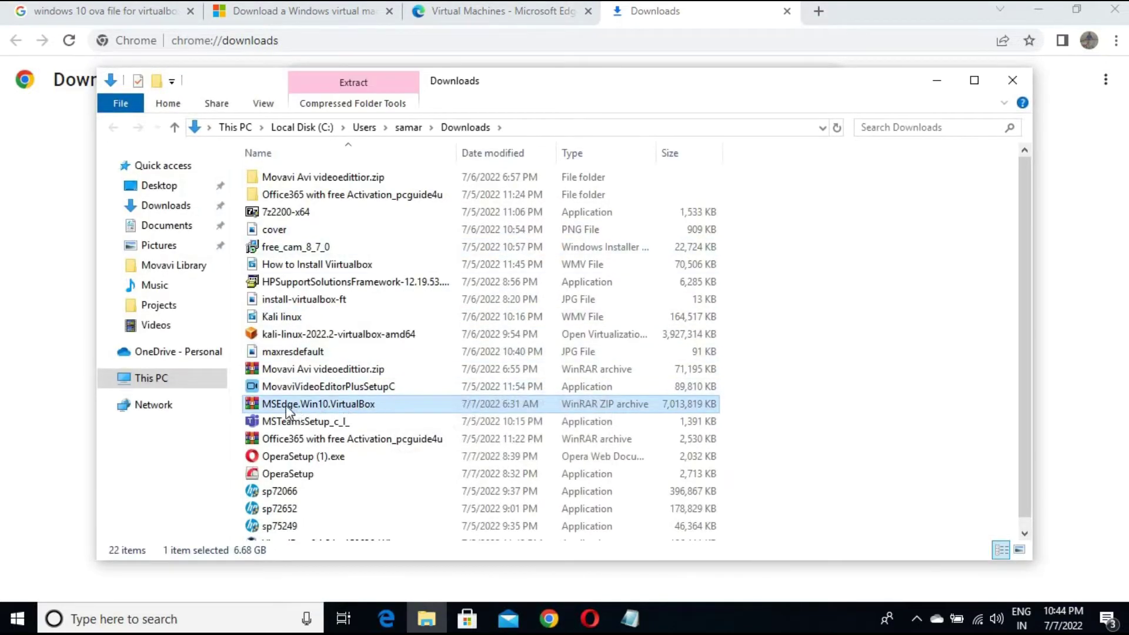
Extract MSEdge.Win10.VirtualBox with WinRAR to its own folder and open it to the MSEdge - Win10 OVA
{"action": "right_click", "coordinate": [349, 405]}
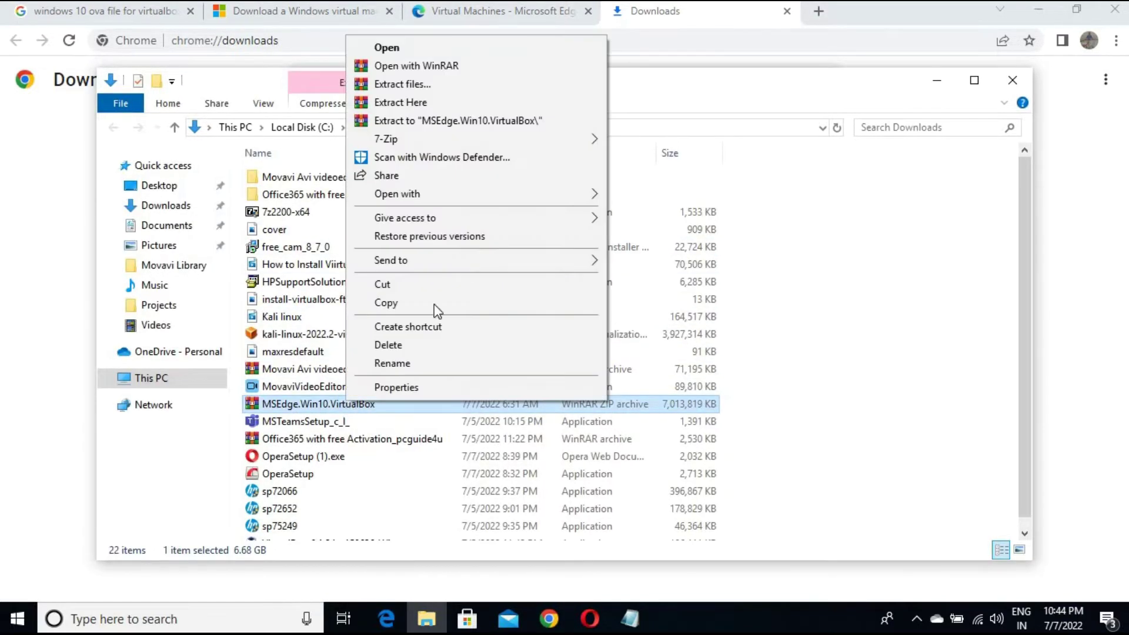
{"action": "left_click", "coordinate": [444, 86]}
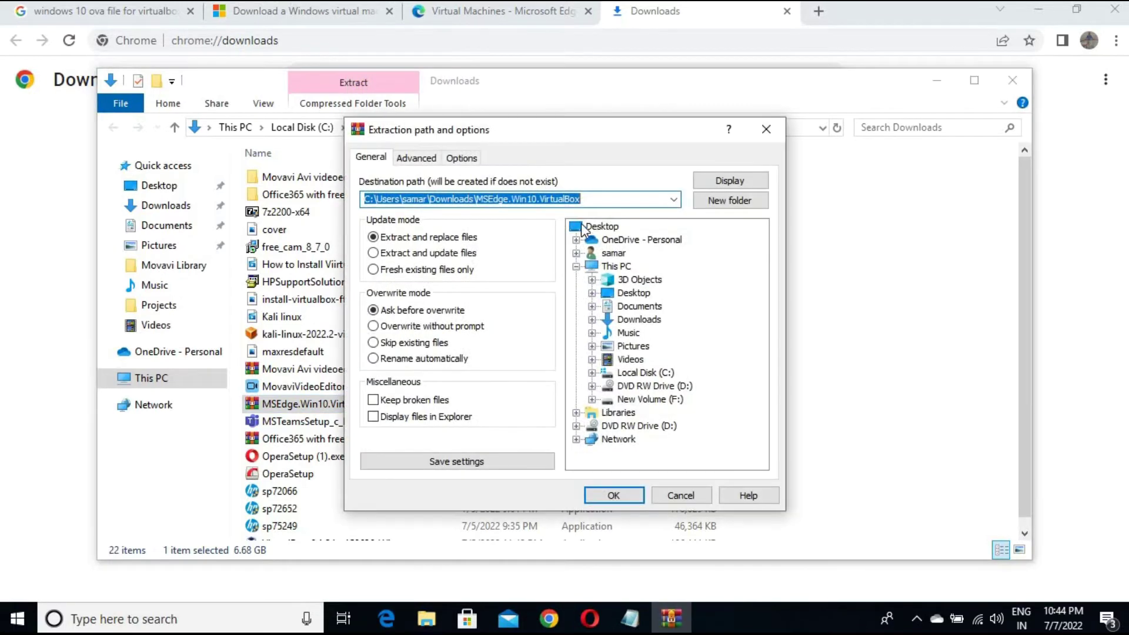
{"action": "left_click", "coordinate": [615, 495]}
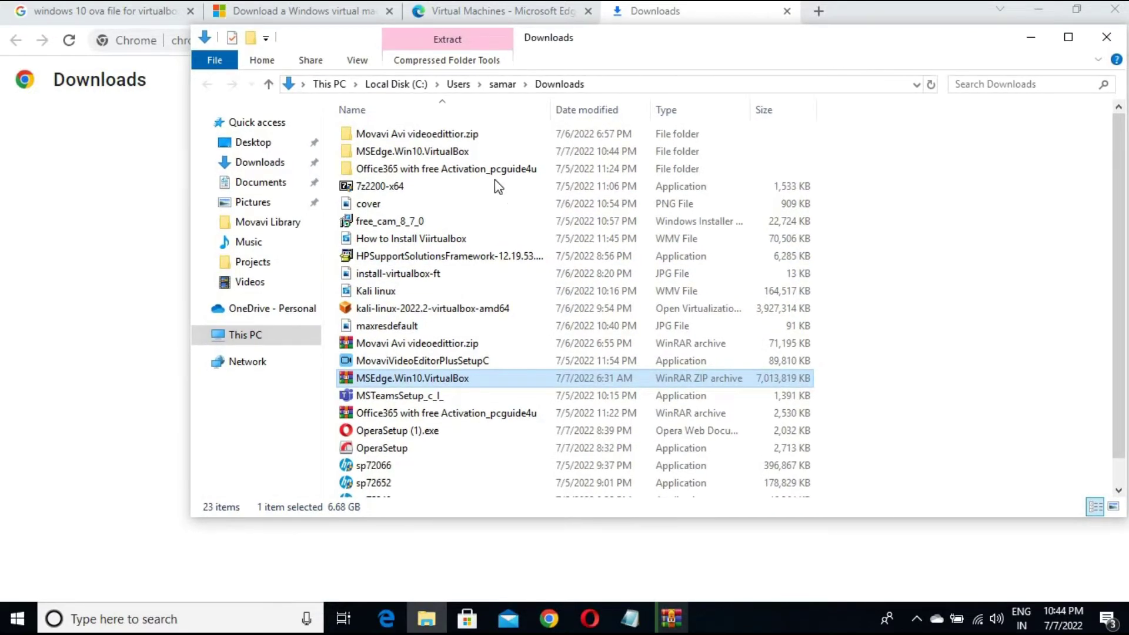
{"action": "left_click", "coordinate": [418, 153]}
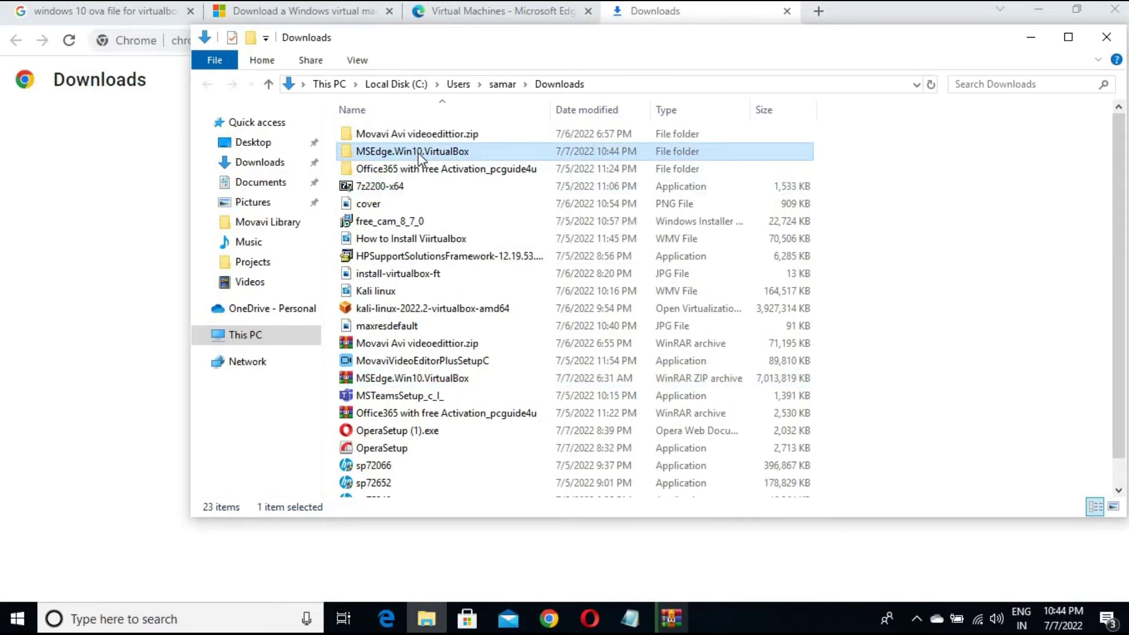
{"action": "double_click", "coordinate": [418, 153]}
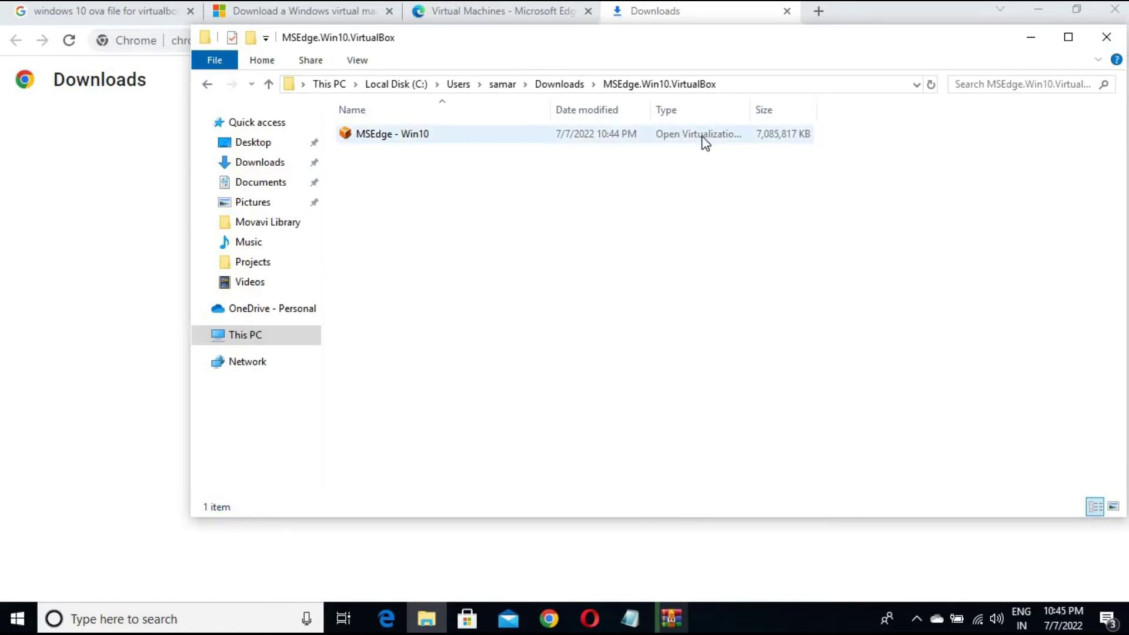
{"action": "left_click", "coordinate": [528, 140]}
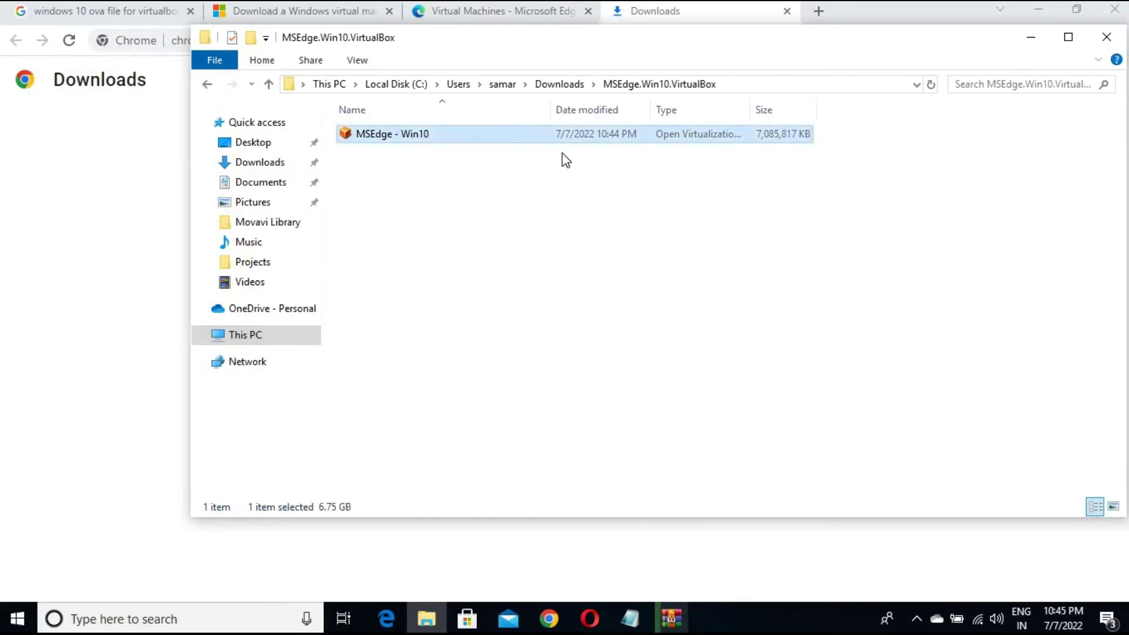
Search for 'virtu' and launch Oracle VM VirtualBox
{"action": "left_click", "coordinate": [263, 620]}
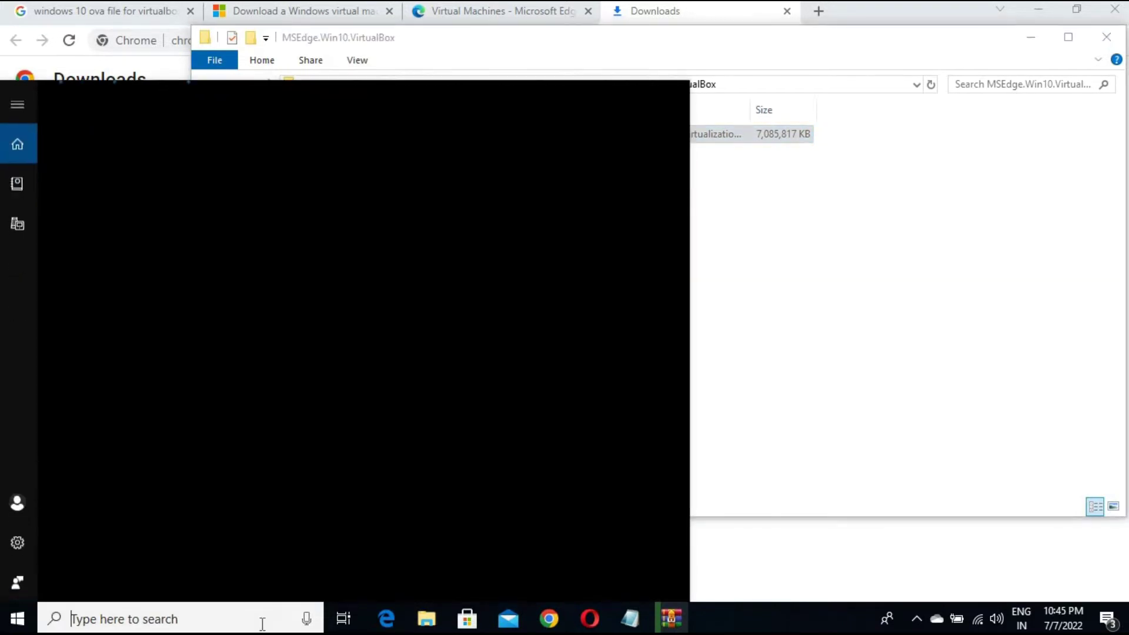
{"action": "type", "text": "virtu"}
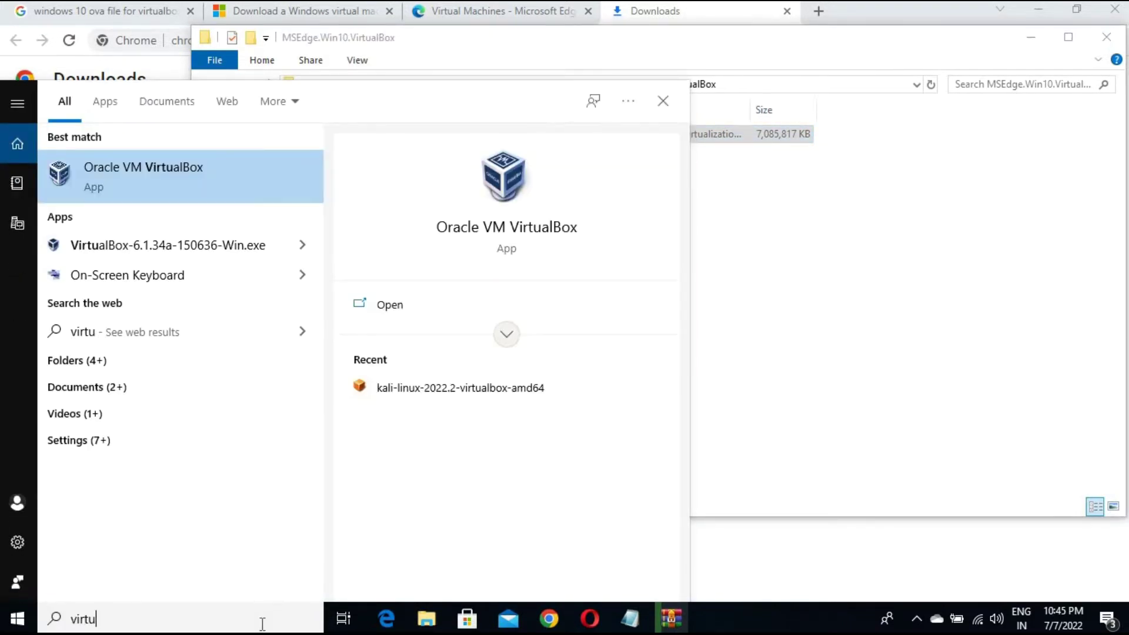
{"action": "key", "text": "Escape"}
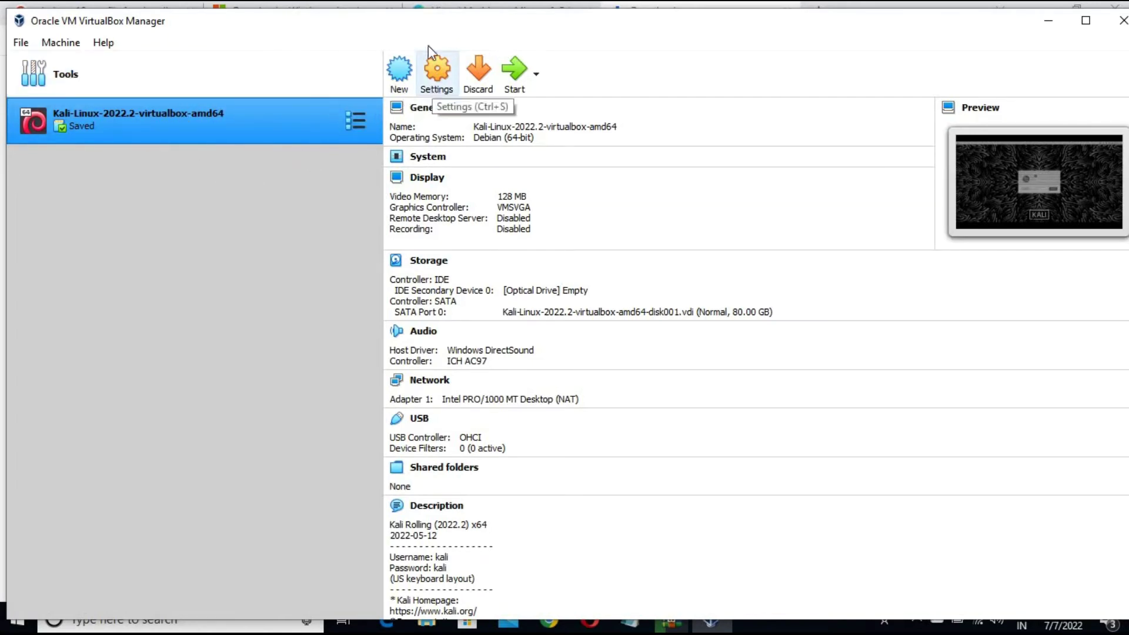
Cancel the Create Virtual Machine dialog and minimize VirtualBox Manager to reach the downloaded OVA
{"action": "left_click", "coordinate": [403, 76]}
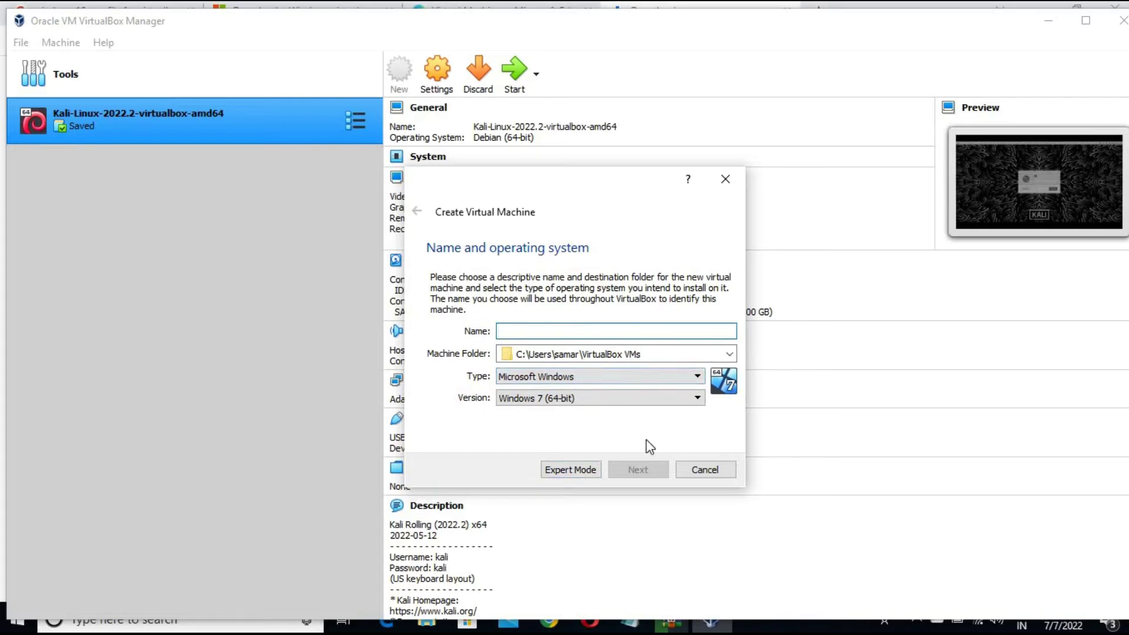
{"action": "left_click", "coordinate": [724, 180]}
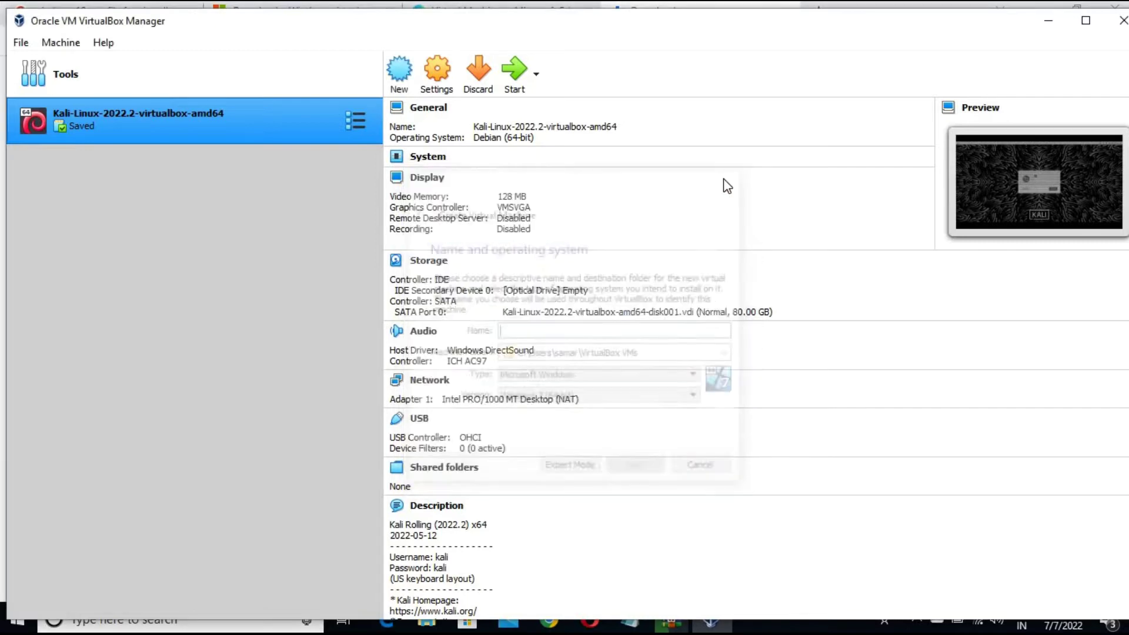
{"action": "left_click", "coordinate": [1048, 22]}
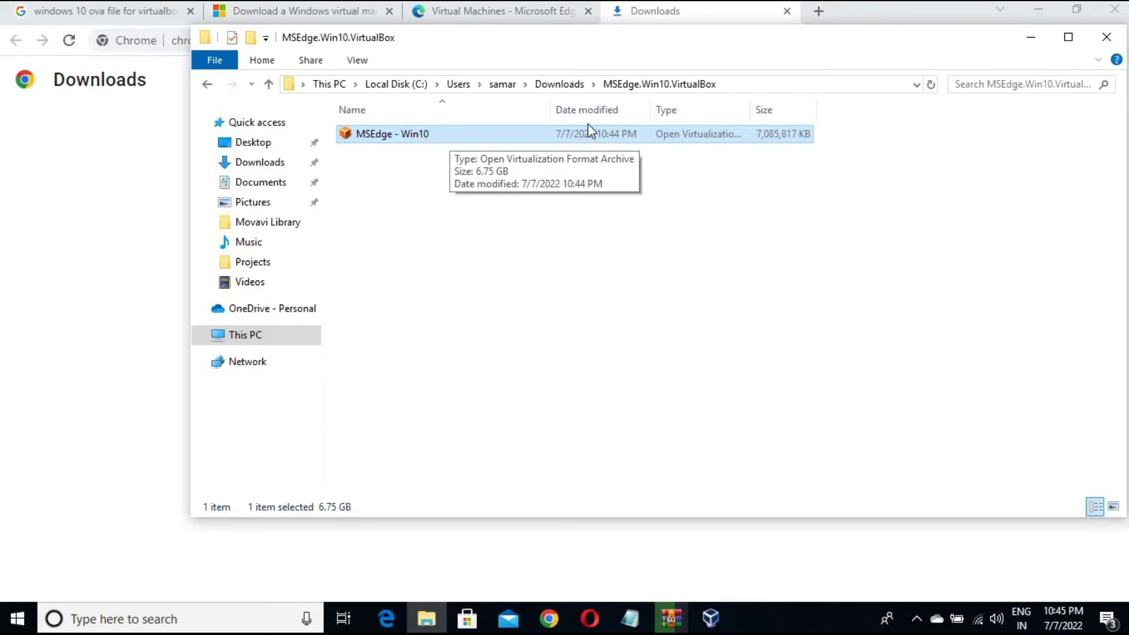
Import the MSEdge - Win10 OVA after reviewing its Name and Machine Base Folder settings
{"action": "double_click", "coordinate": [499, 138]}
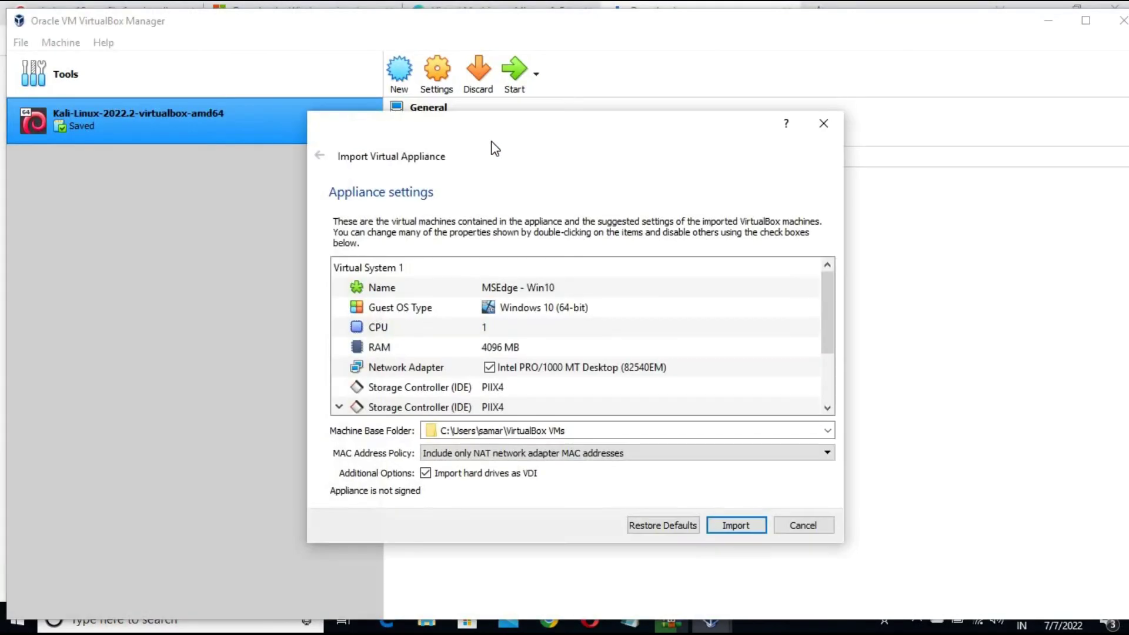
{"action": "scroll", "coordinate": [503, 353], "scroll_direction": "down", "scroll_amount": 2}
{"action": "scroll", "coordinate": [503, 353], "scroll_direction": "up", "scroll_amount": 2}
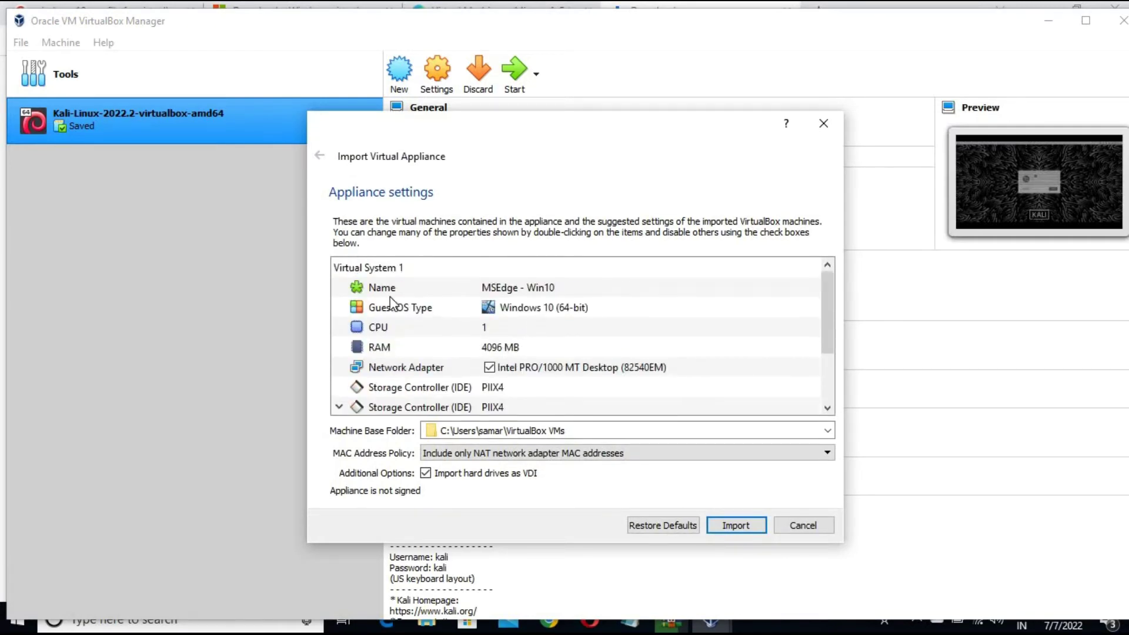
{"action": "left_click", "coordinate": [562, 292]}
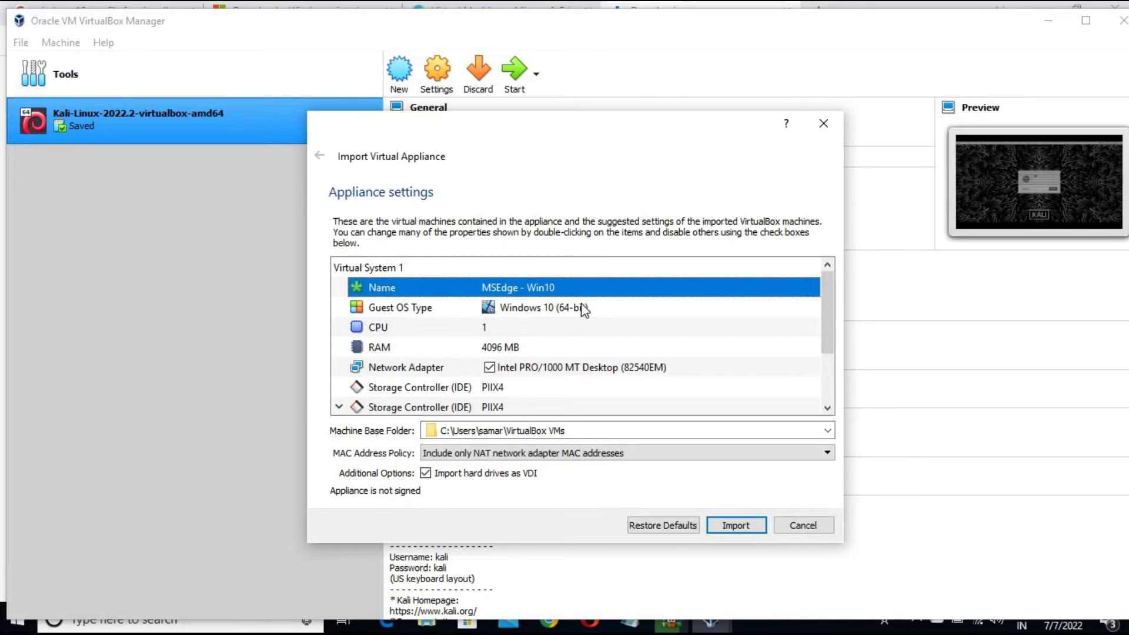
{"action": "scroll", "coordinate": [497, 330], "scroll_direction": "down", "scroll_amount": 1}
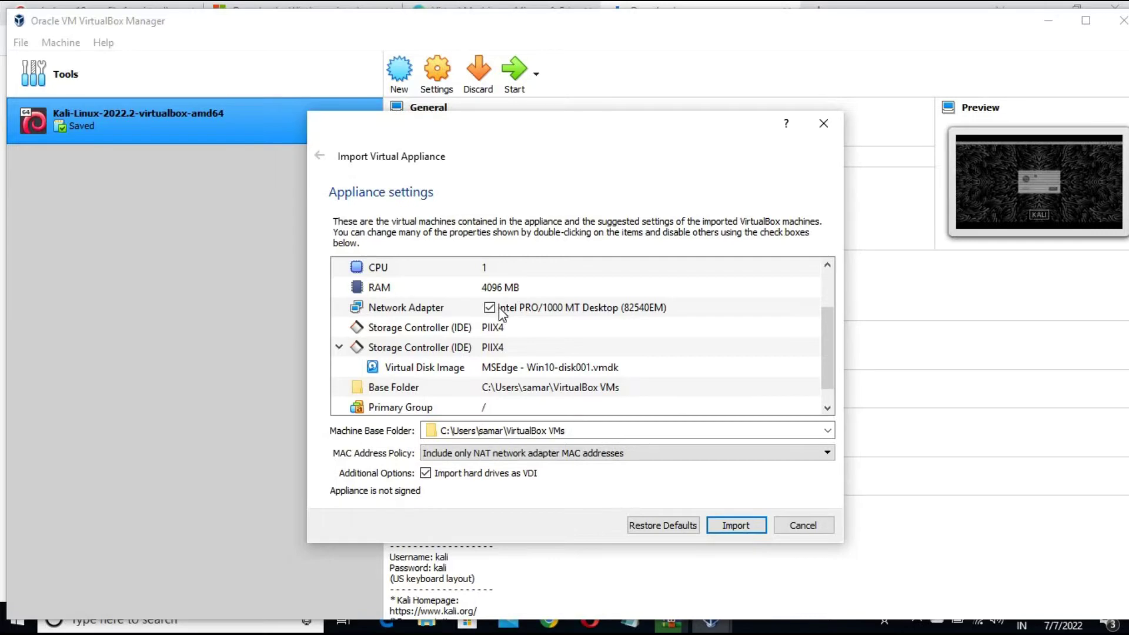
{"action": "scroll", "coordinate": [524, 346], "scroll_direction": "down", "scroll_amount": 1}
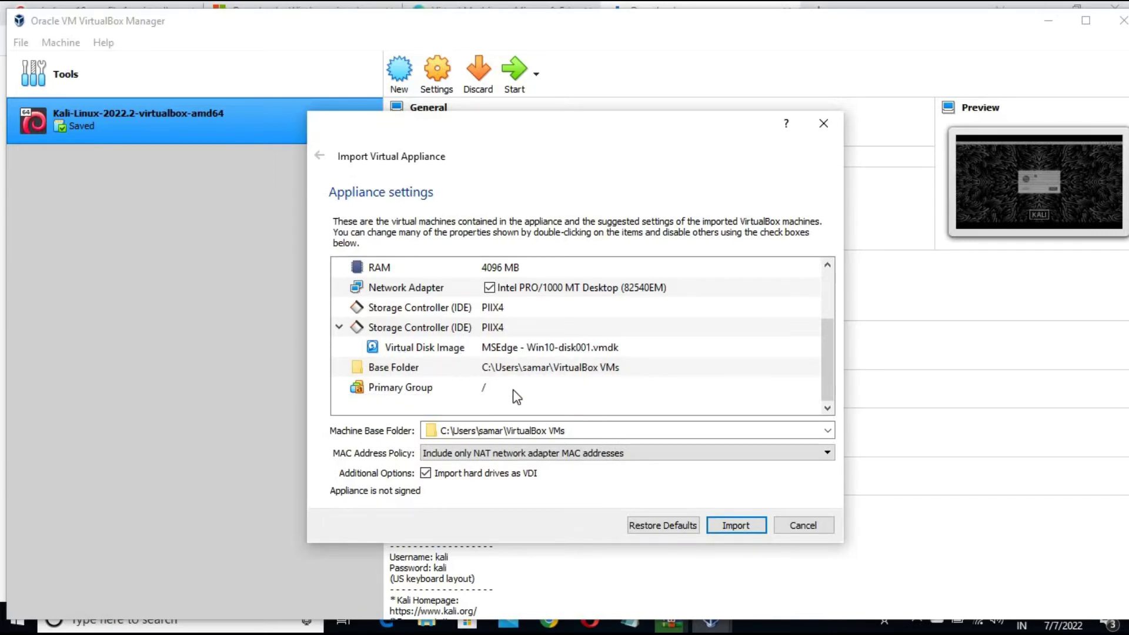
{"action": "left_click", "coordinate": [591, 429]}
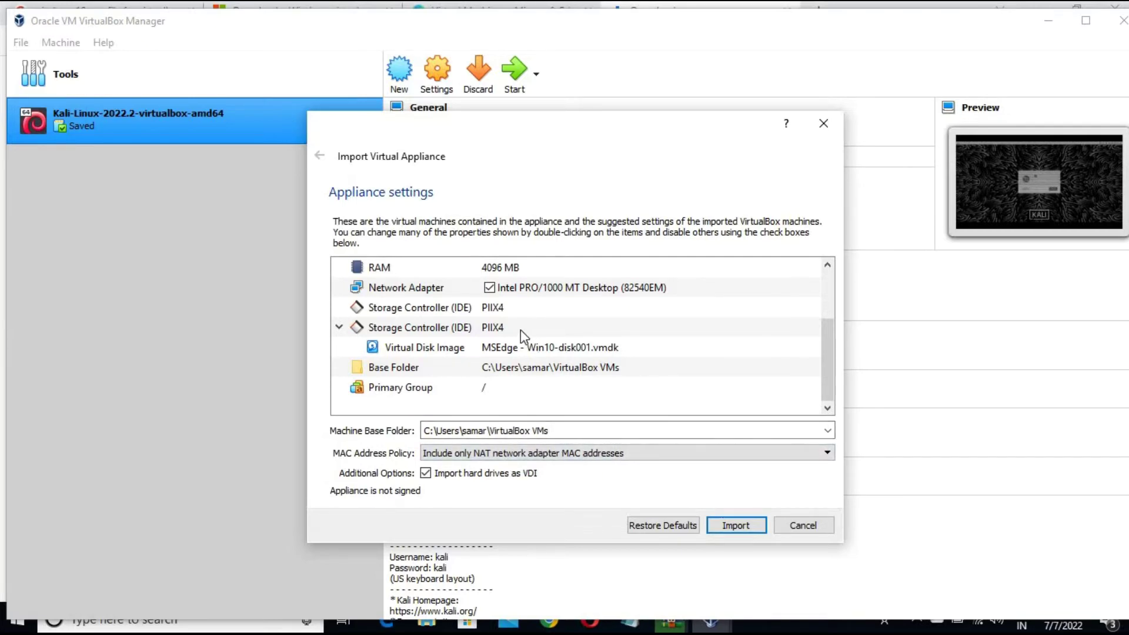
{"action": "left_click", "coordinate": [735, 525]}
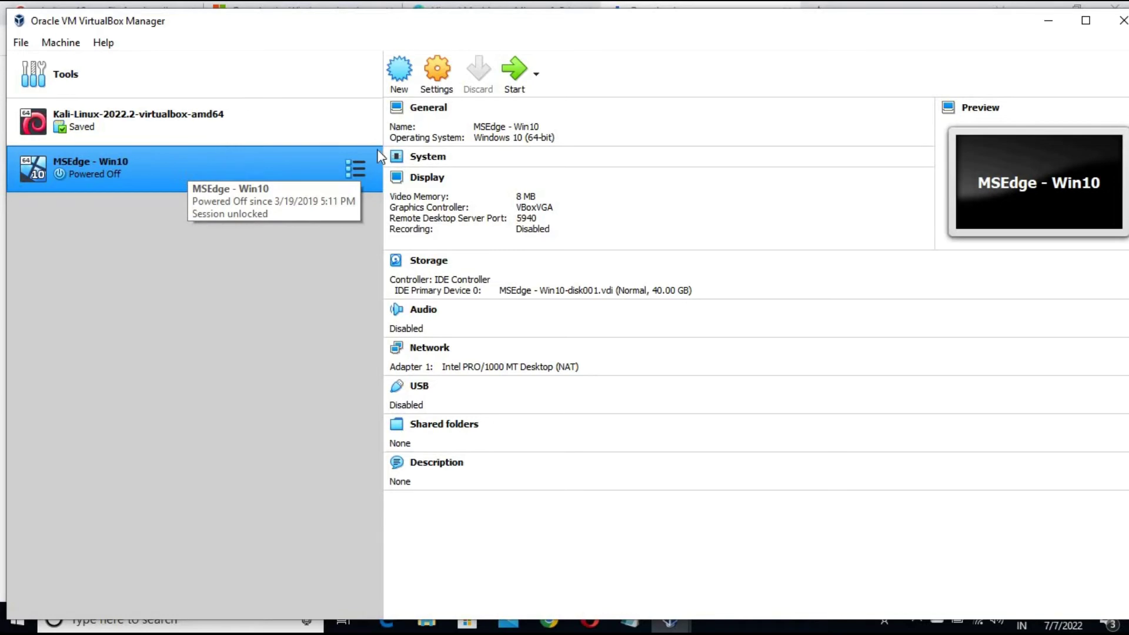
{"action": "left_click", "coordinate": [436, 66]}
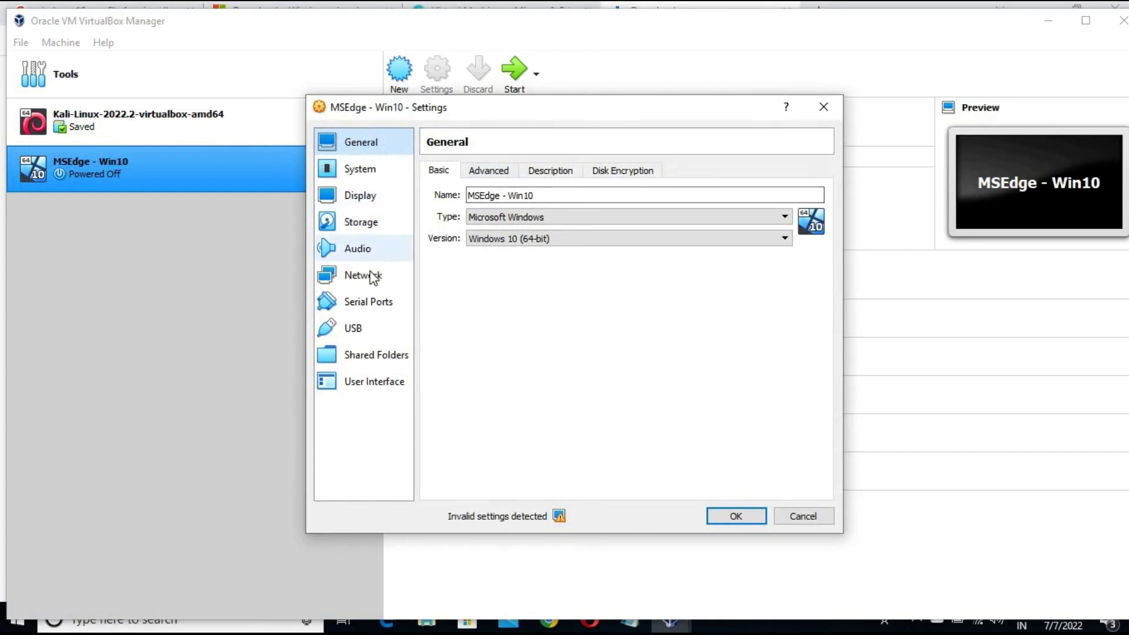
{"action": "left_click", "coordinate": [372, 277]}
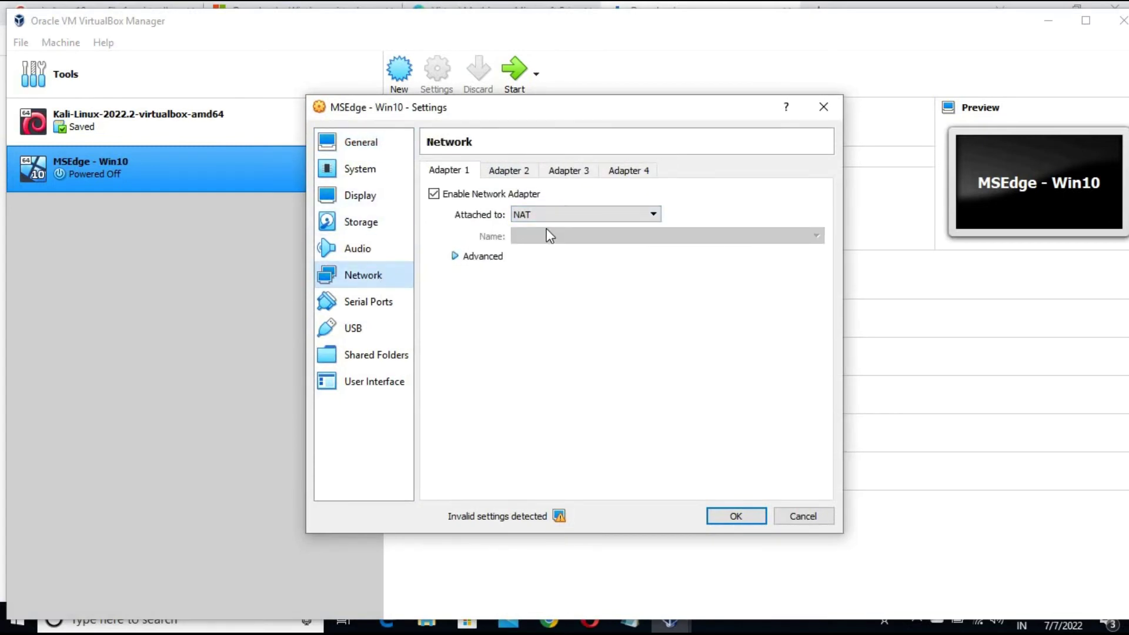
{"action": "left_click", "coordinate": [555, 215]}
{"action": "left_click", "coordinate": [559, 239]}
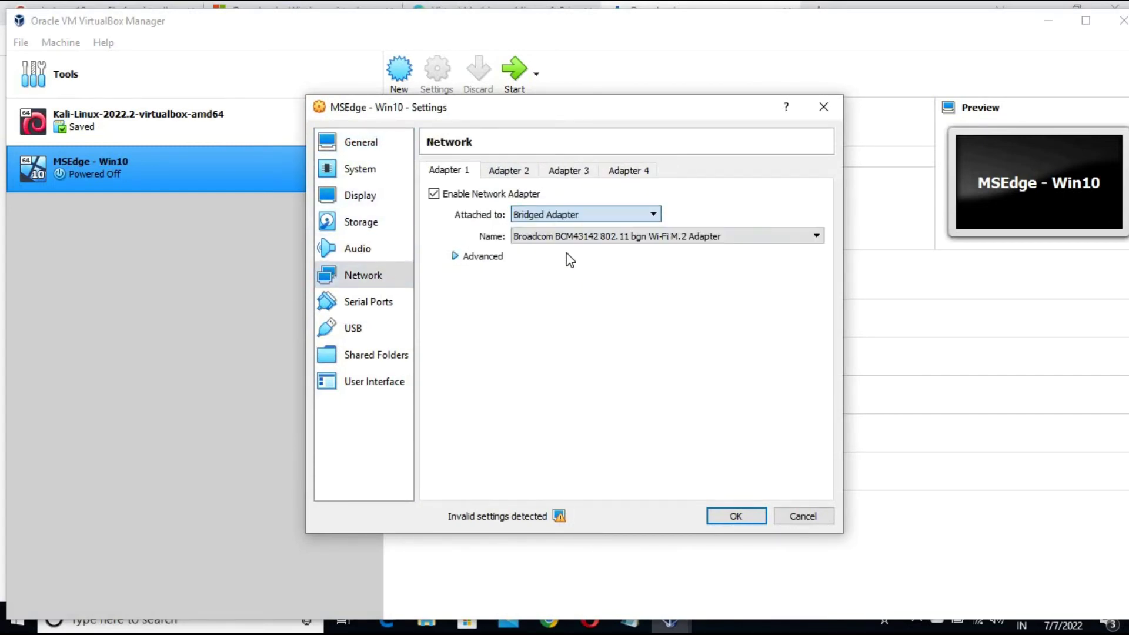
{"action": "left_click", "coordinate": [563, 215]}
{"action": "left_click", "coordinate": [579, 257]}
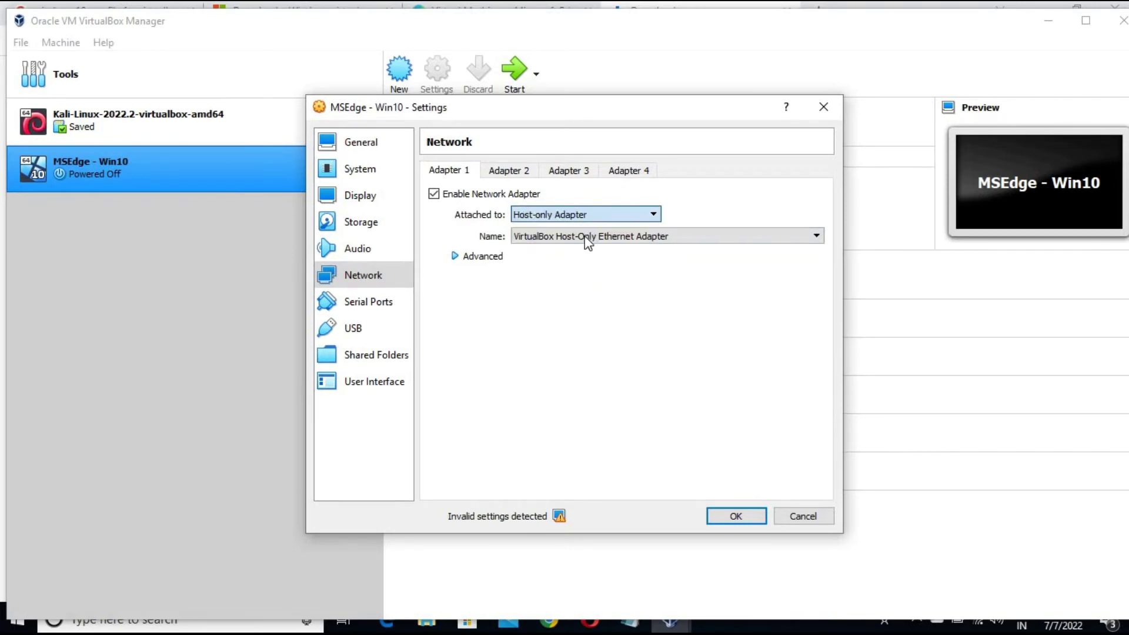
{"action": "left_click", "coordinate": [591, 217]}
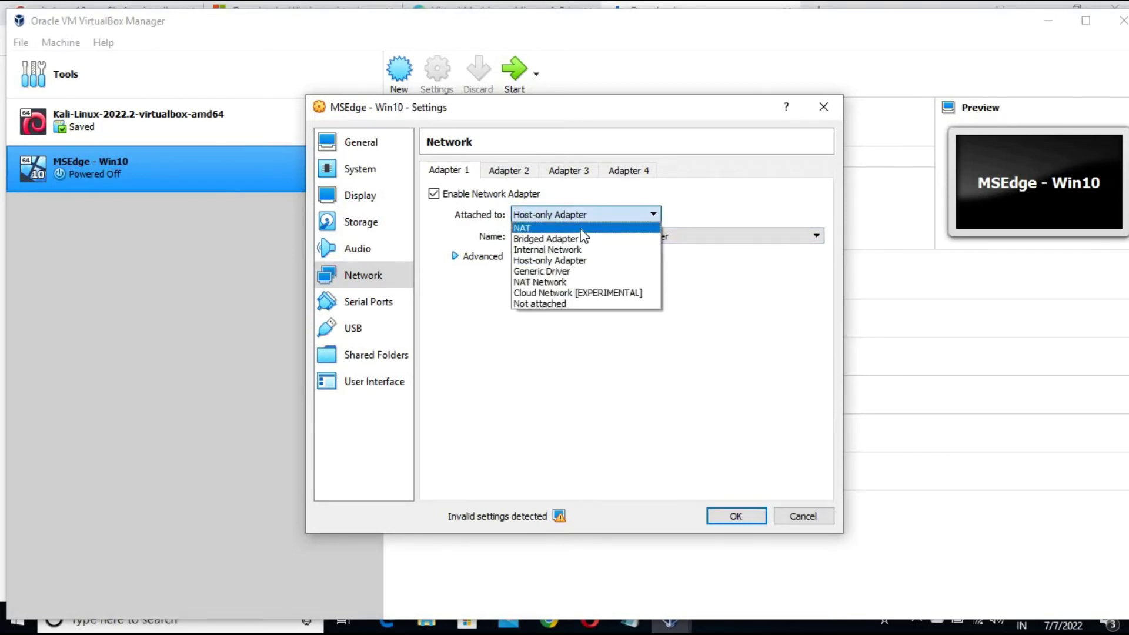
{"action": "left_click", "coordinate": [584, 228]}
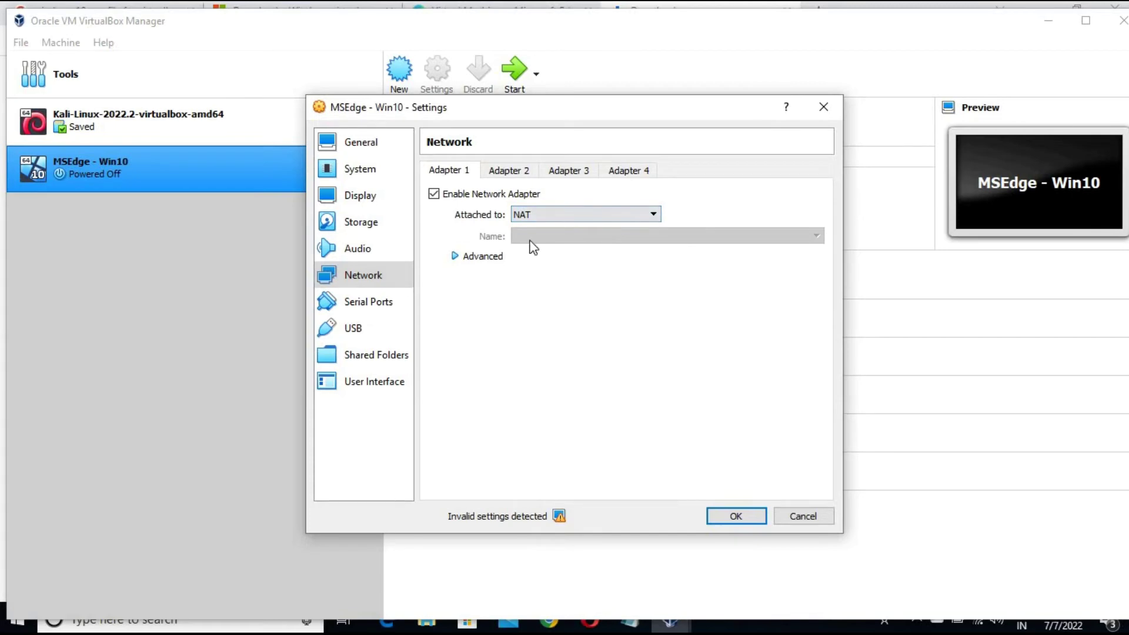
{"action": "left_click", "coordinate": [620, 214]}
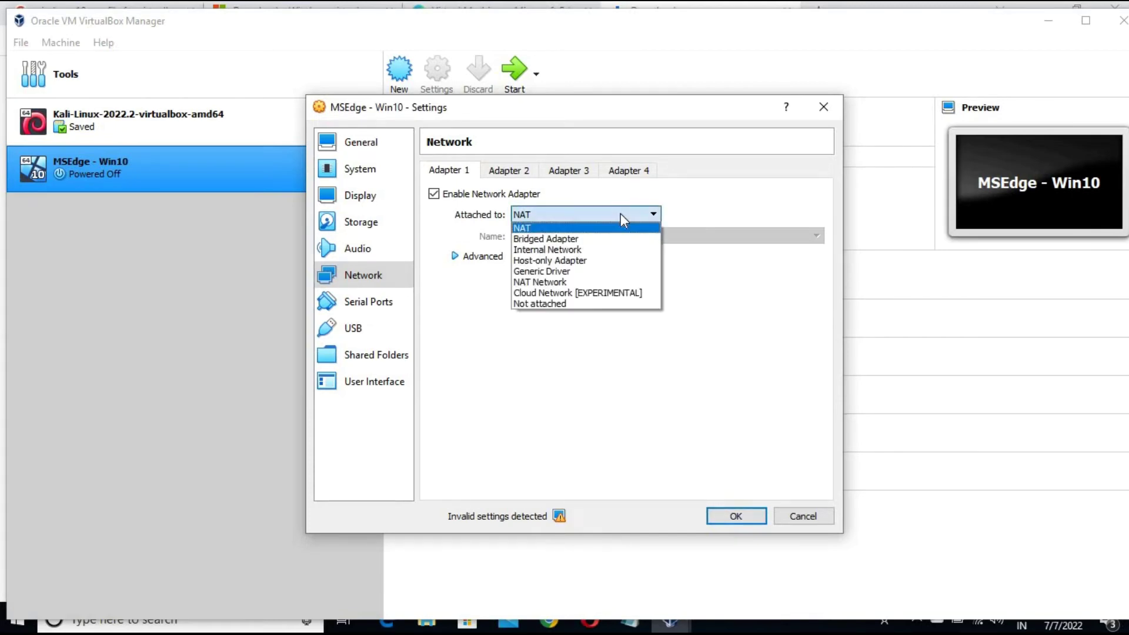
{"action": "left_click", "coordinate": [594, 239]}
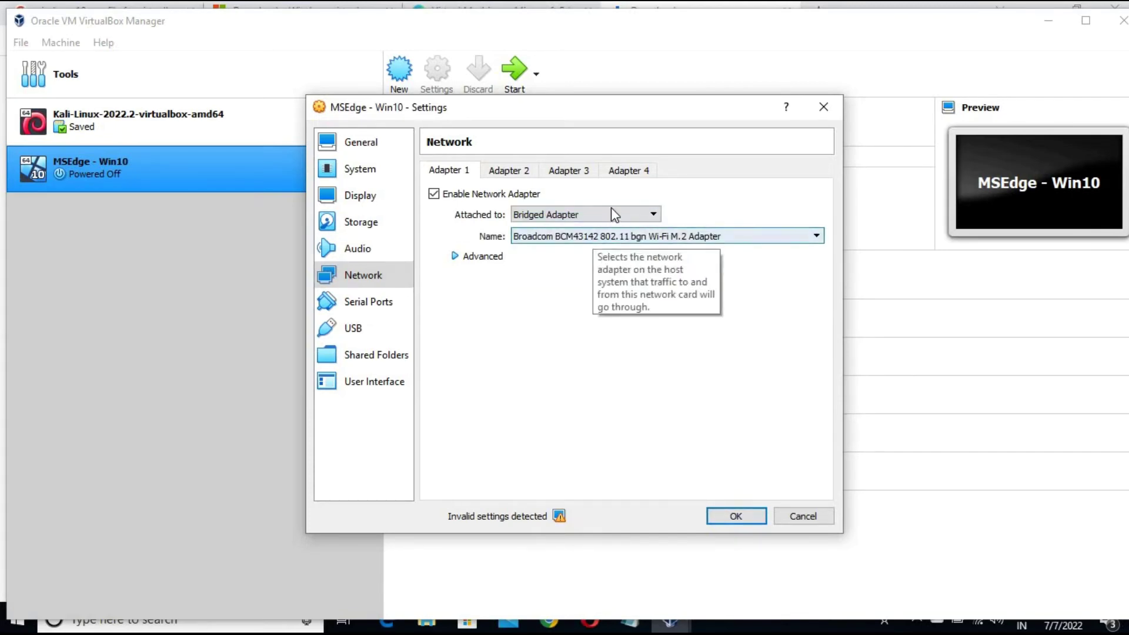
{"action": "left_click", "coordinate": [612, 213]}
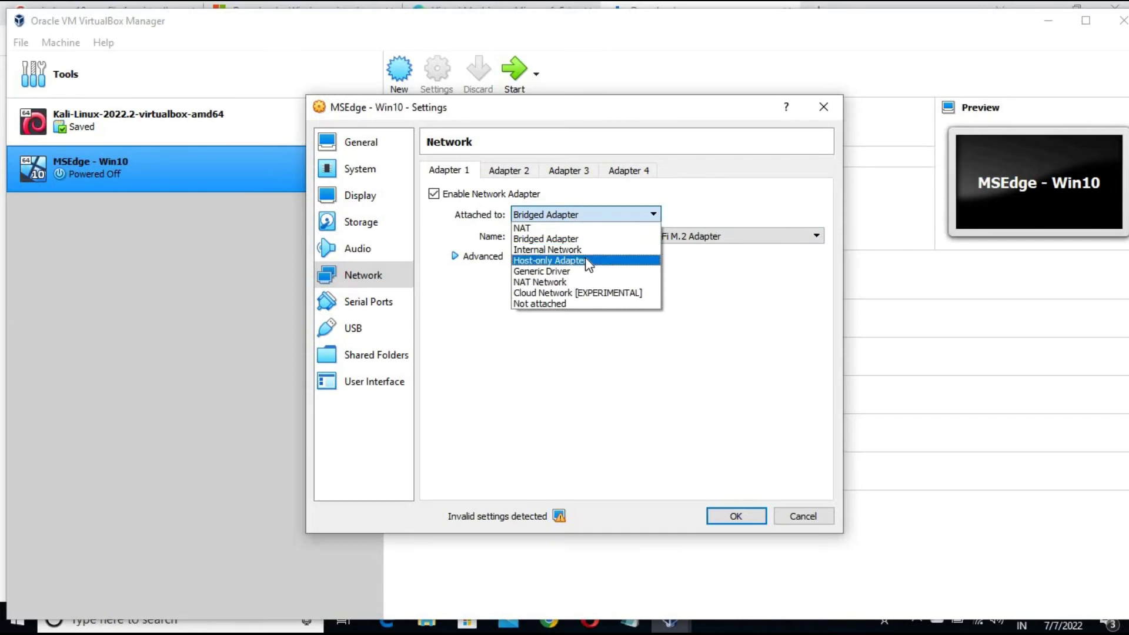
{"action": "left_click", "coordinate": [585, 260]}
{"action": "left_click", "coordinate": [596, 215]}
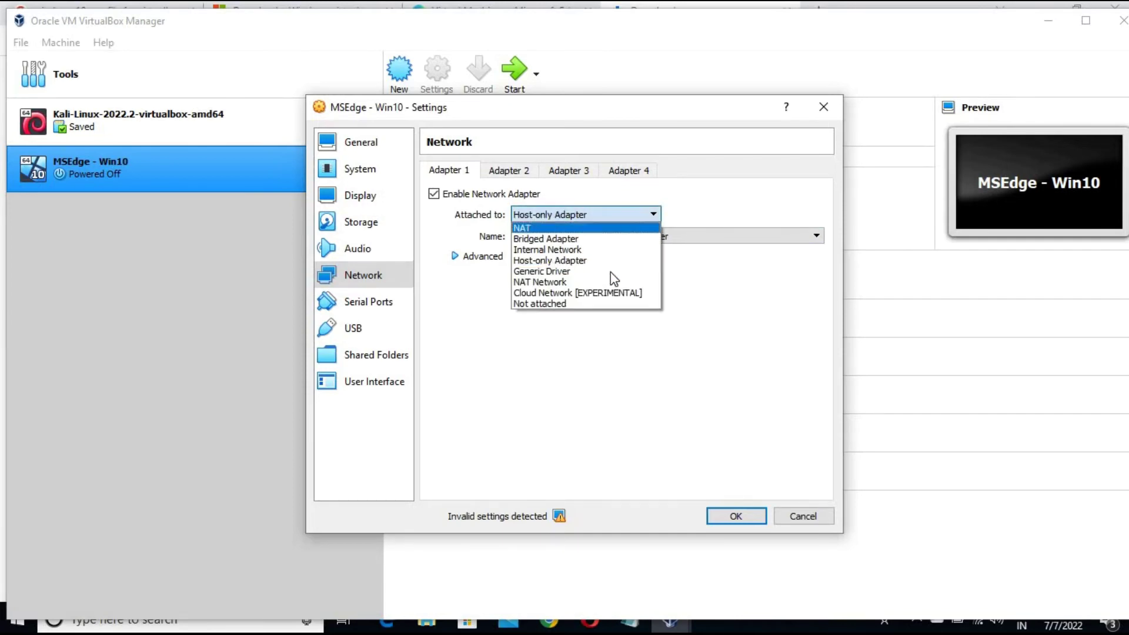
{"action": "left_click", "coordinate": [577, 279]}
{"action": "left_click", "coordinate": [598, 217]}
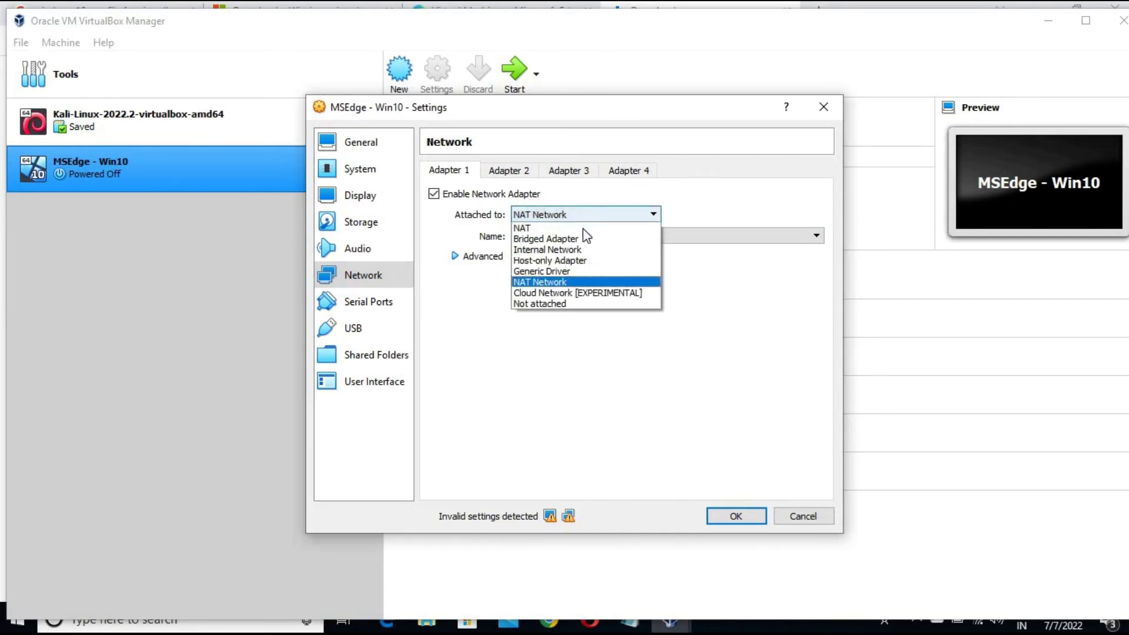
{"action": "left_click", "coordinate": [564, 225]}
{"action": "left_click", "coordinate": [729, 516]}
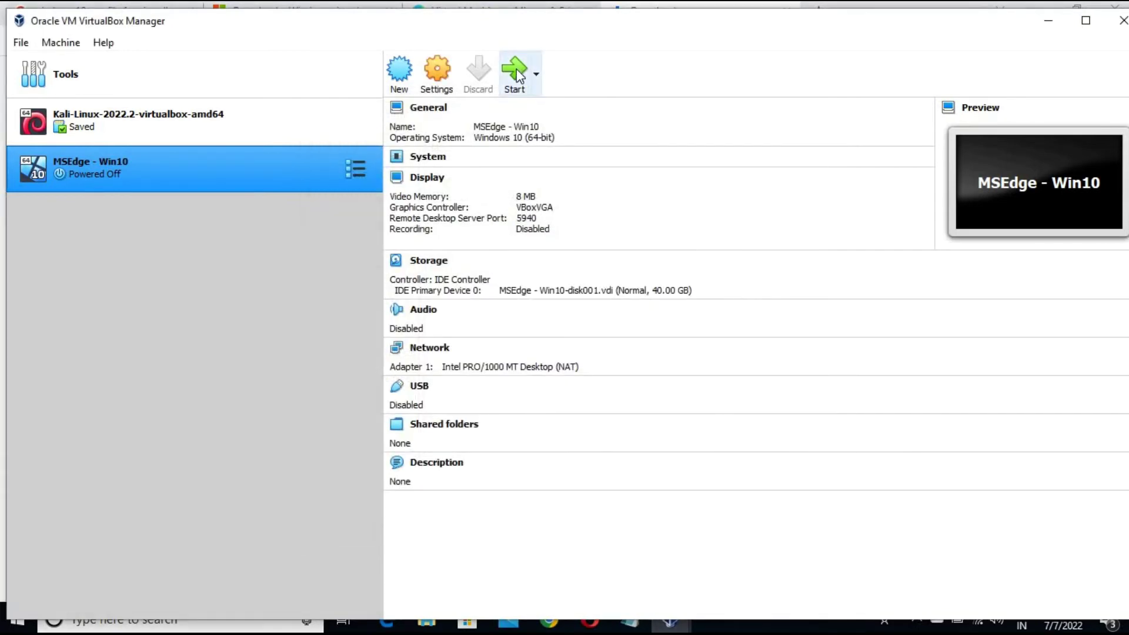
Start MSEdge - Win10, dismiss the keyboard auto-capture notice and maximize the VM window
{"action": "left_click", "coordinate": [516, 73]}
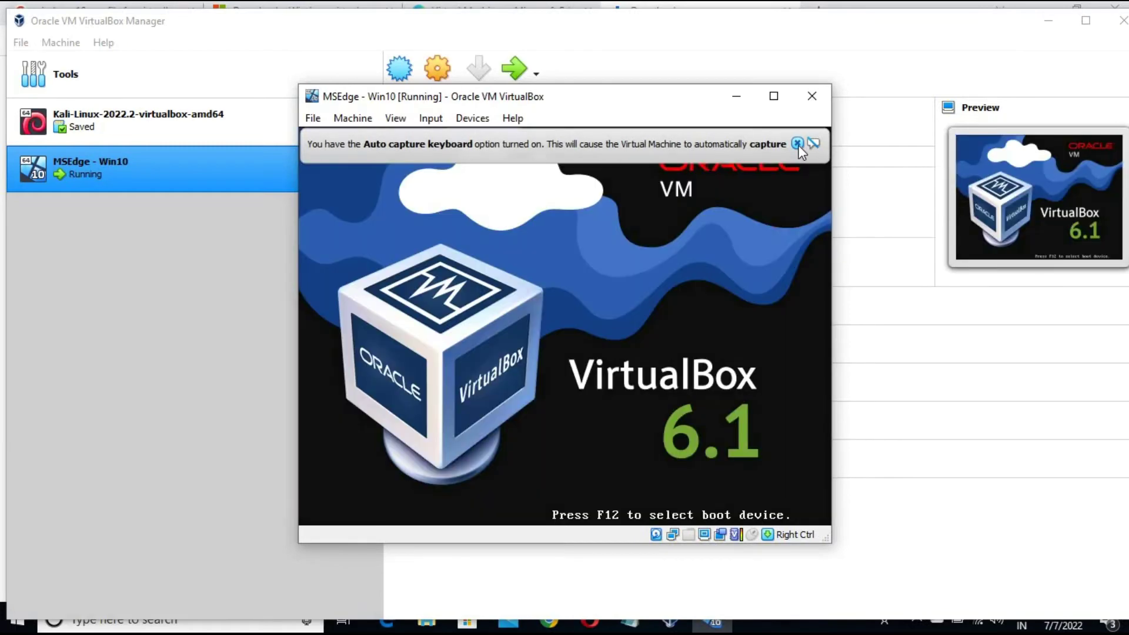
{"action": "left_click", "coordinate": [797, 144]}
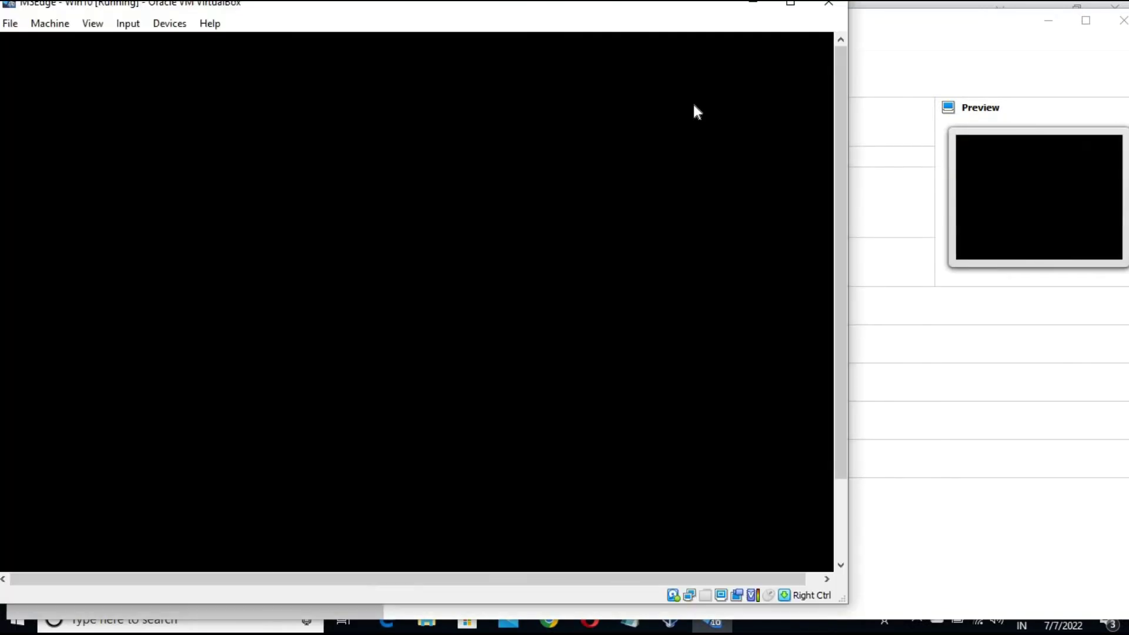
{"action": "left_click", "coordinate": [790, 6]}
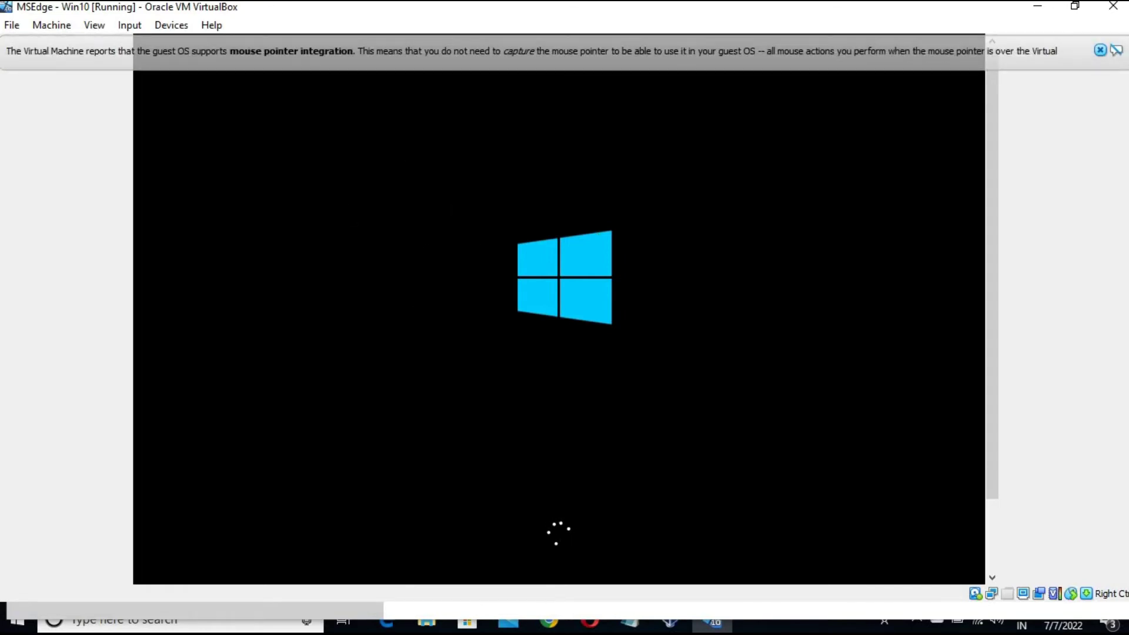
Close the mouse pointer integration notice while Windows boots to its lock screen
{"action": "left_click", "coordinate": [1101, 52]}
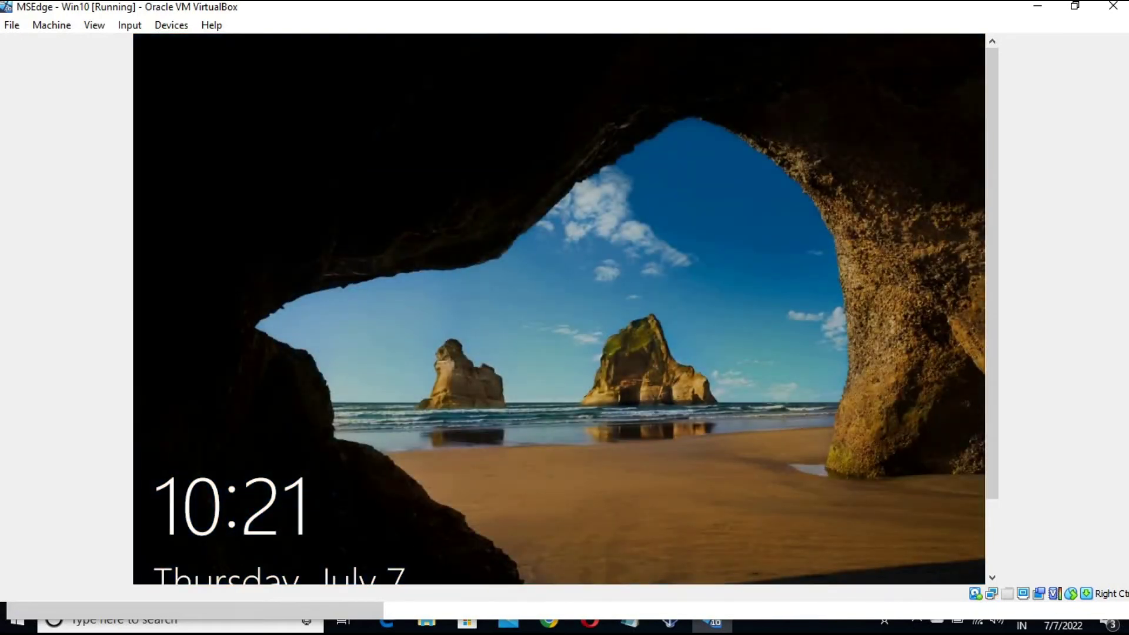
Lift the lock screen, retry sign-in with the account password, and minimize the VM window
{"action": "left_click_drag", "start_coordinate": [610, 524], "coordinate": [577, 179]}
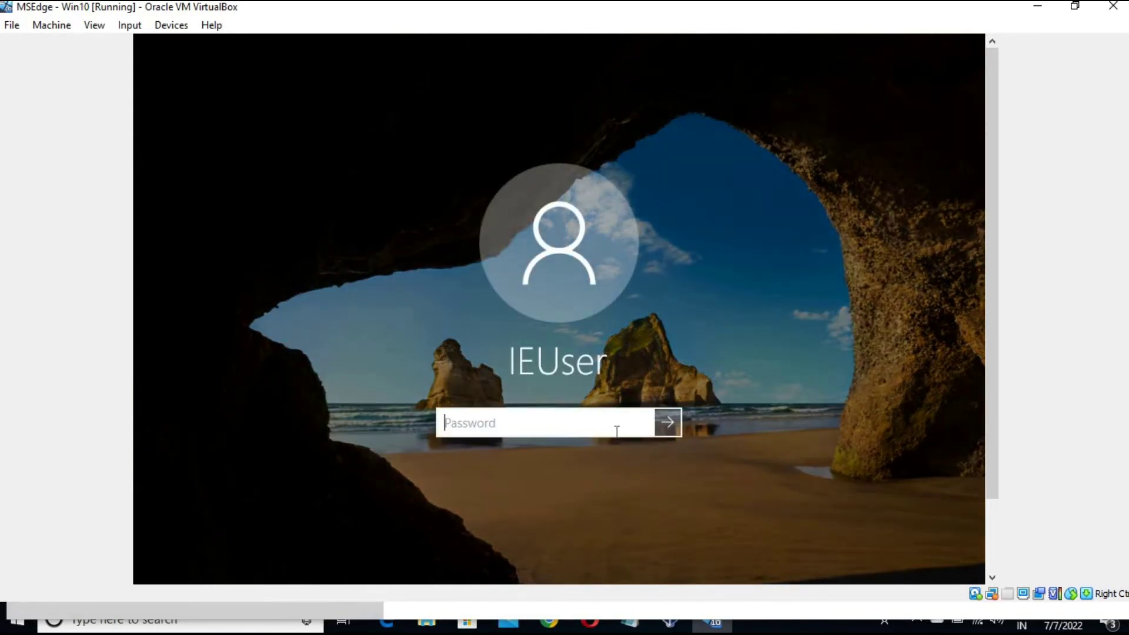
{"action": "left_click", "coordinate": [1038, 8]}
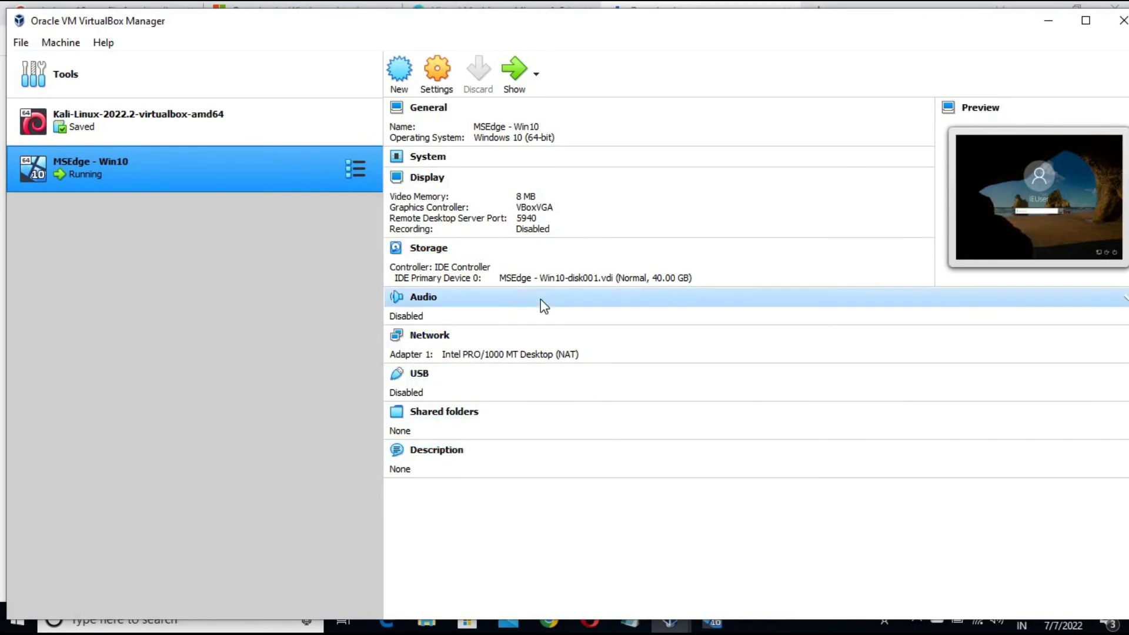
{"action": "key", "text": "alt+Tab"}
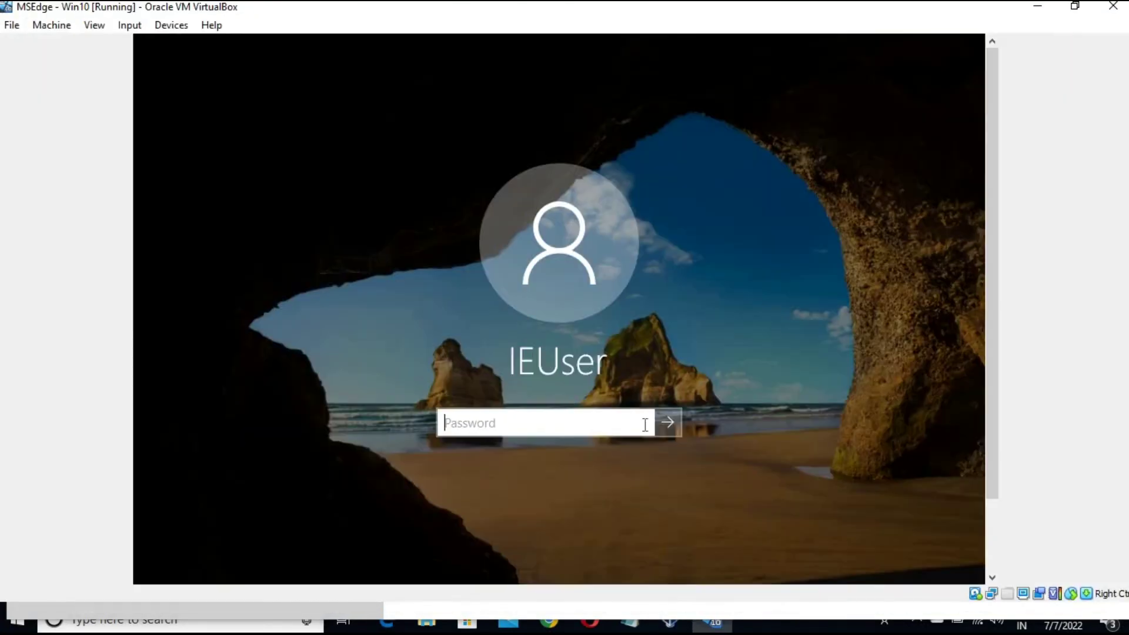
{"action": "left_click", "coordinate": [669, 425]}
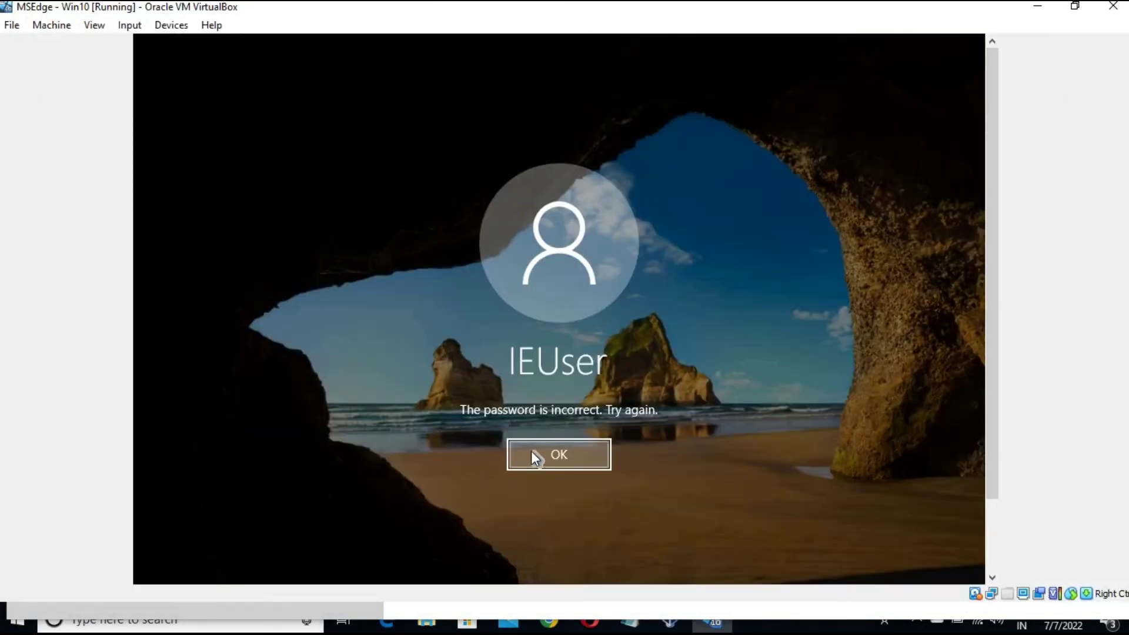
{"action": "left_click", "coordinate": [531, 454]}
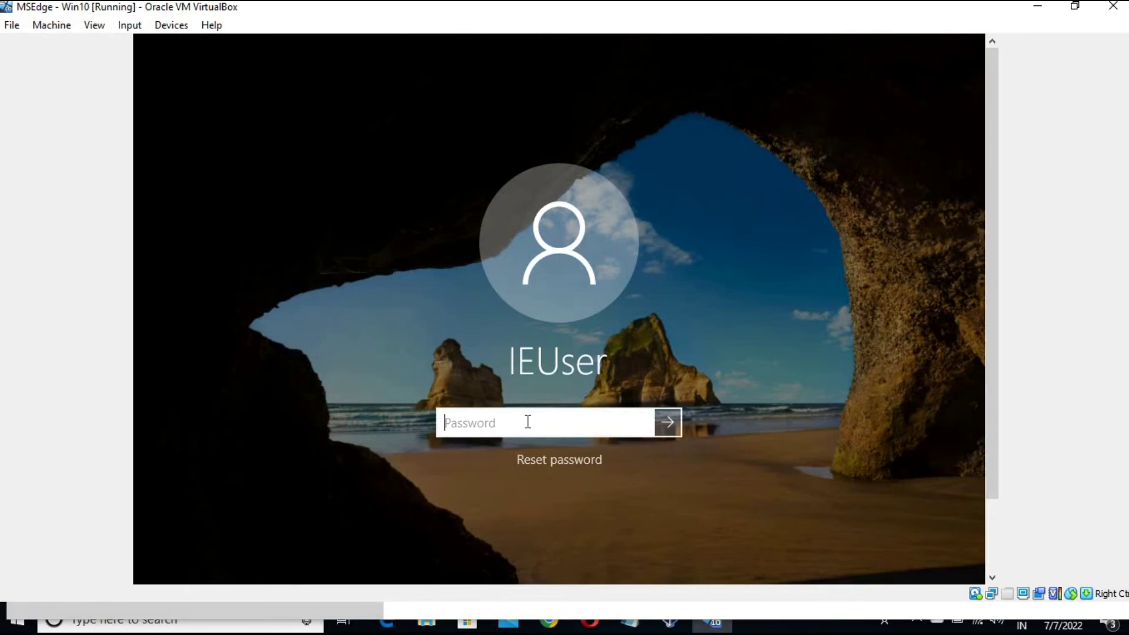
{"action": "type", "text": "Passw0"}
{"action": "key", "text": "Return"}
{"action": "key", "text": "Return"}
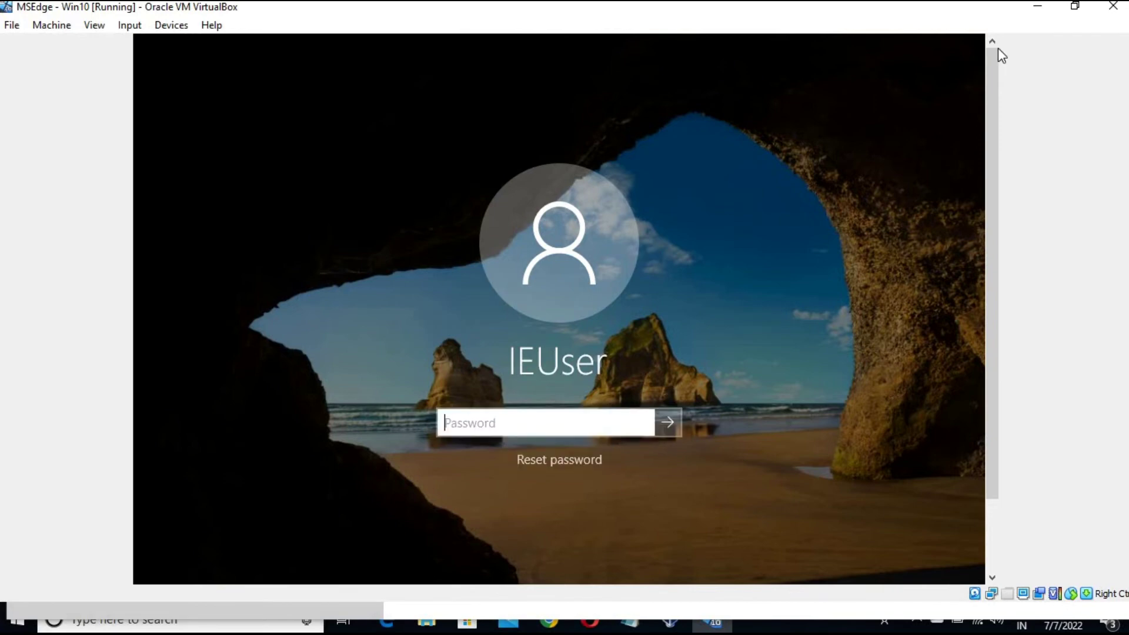
{"action": "left_click", "coordinate": [1038, 8]}
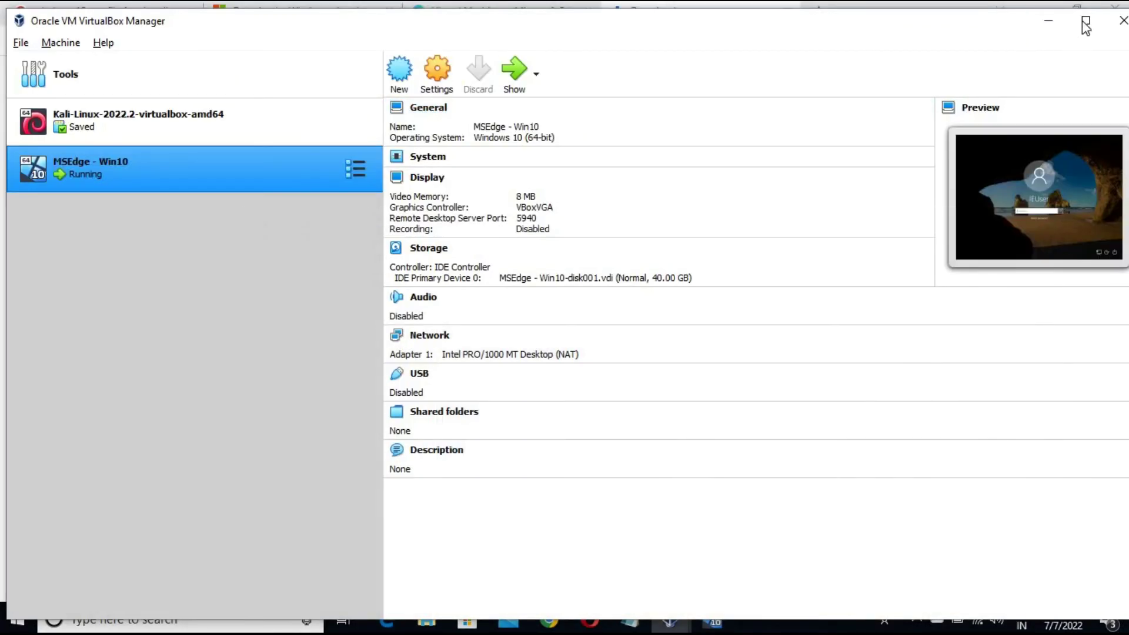
Minimize VirtualBox and highlight the sign-in password note on Chrome's Virtual Machines page
{"action": "left_click", "coordinate": [1039, 24]}
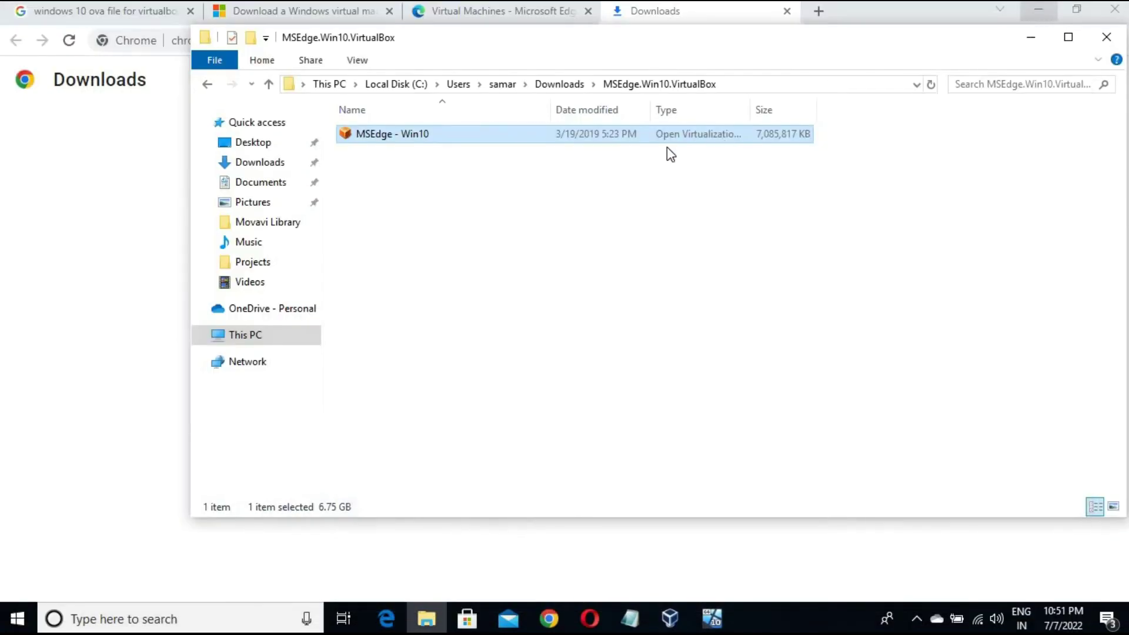
{"action": "left_click", "coordinate": [531, 13]}
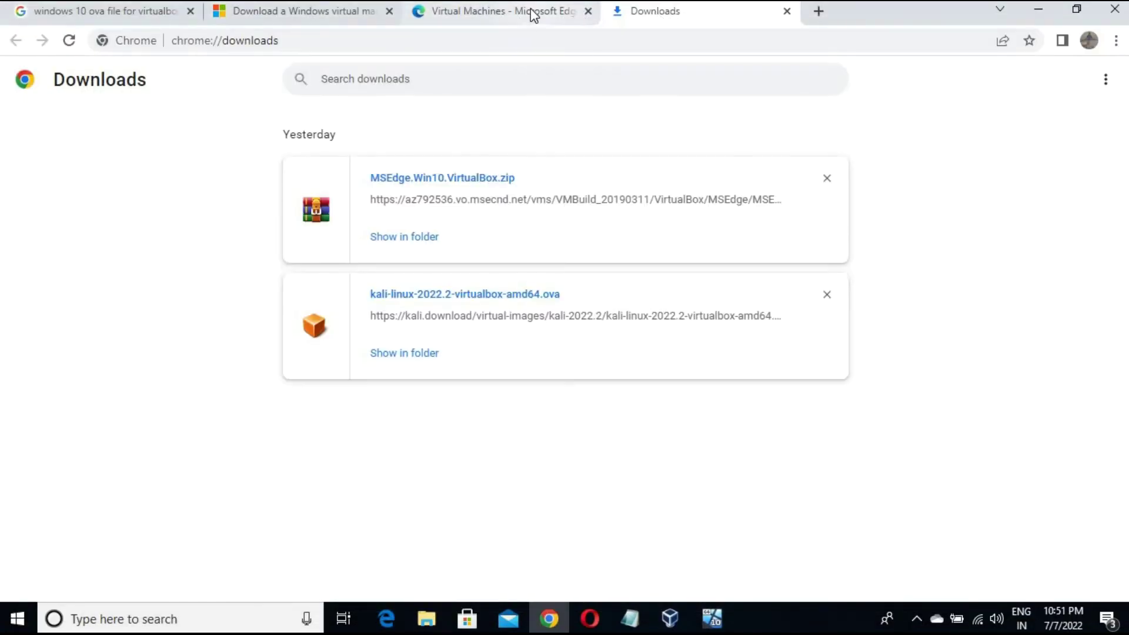
{"action": "scroll", "coordinate": [541, 199], "scroll_direction": "down", "scroll_amount": 4}
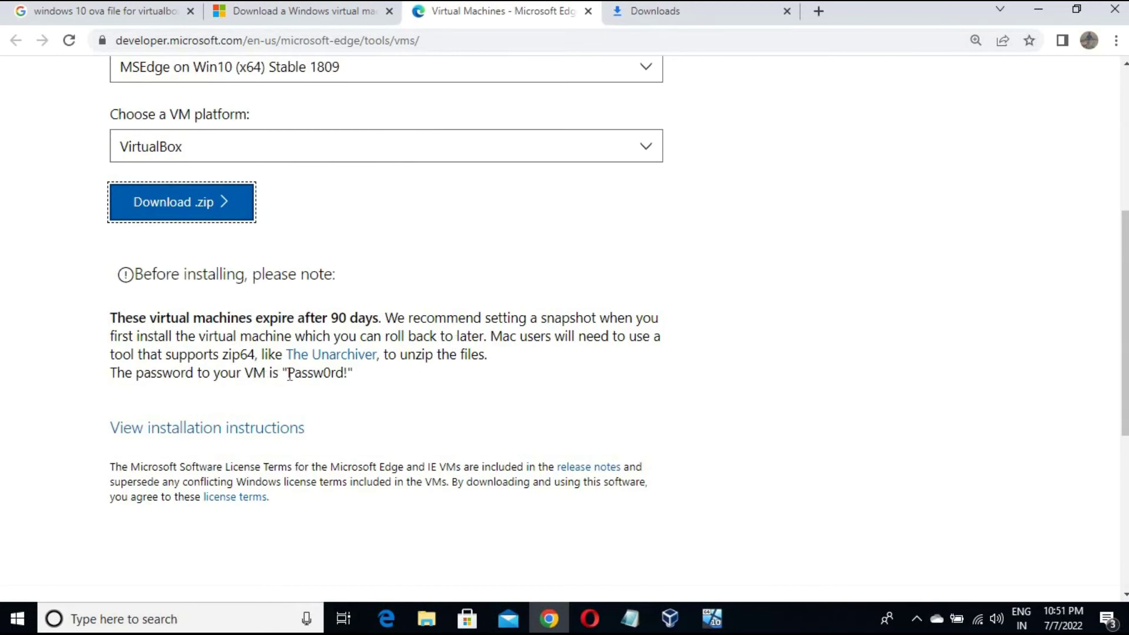
{"action": "left_click", "coordinate": [337, 374]}
{"action": "mouse_move", "coordinate": [342, 374]}
{"action": "left_mouse_down"}
{"action": "mouse_move", "coordinate": [323, 378]}
{"action": "mouse_move", "coordinate": [348, 379]}
{"action": "left_mouse_up"}
{"action": "left_click", "coordinate": [321, 389]}
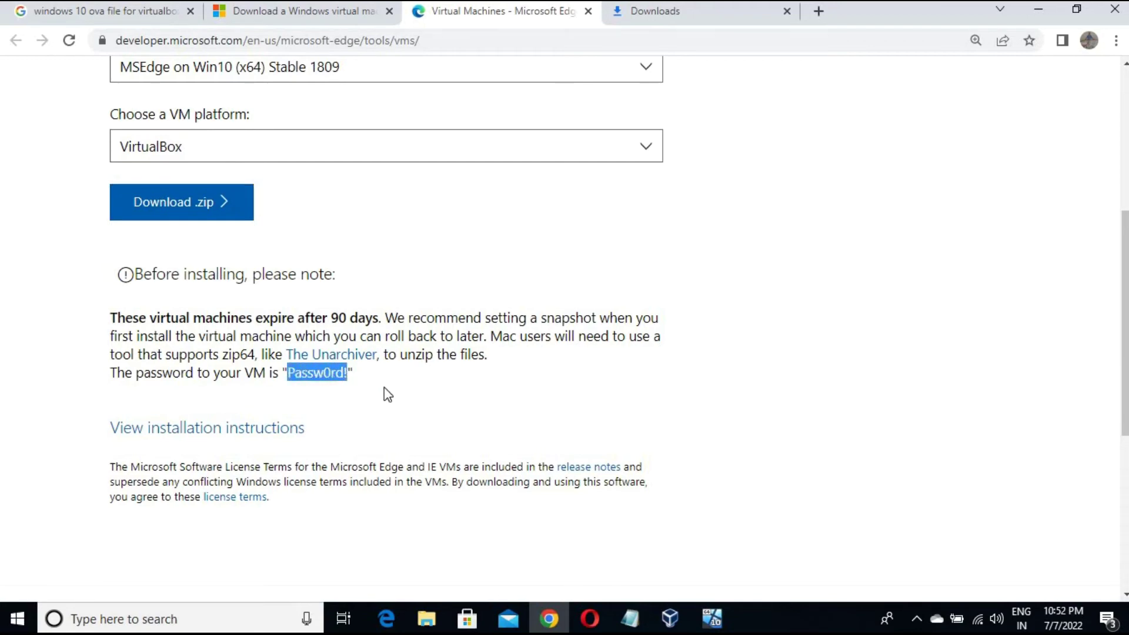
Add a 'Password:' line with the VM's sign-in password below the download URL in Notepad
{"action": "left_click", "coordinate": [630, 619]}
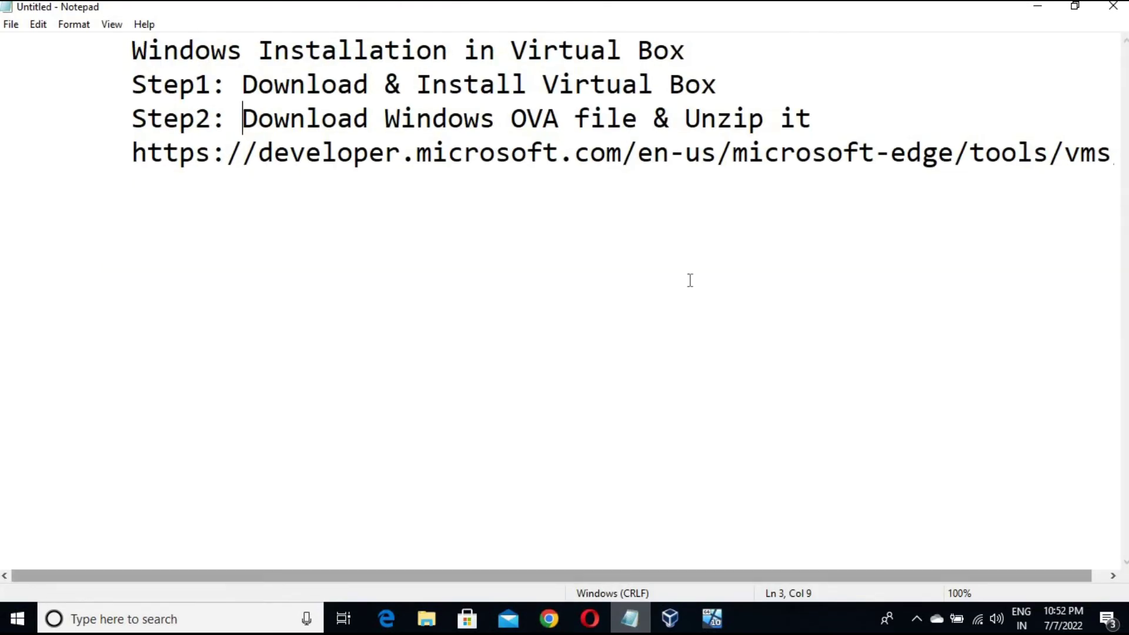
{"action": "left_click", "coordinate": [151, 200]}
{"action": "key", "text": "Return"}
{"action": "key", "text": "Return"}
{"action": "key", "text": "Tab"}
{"action": "type", "text": "Pa"}
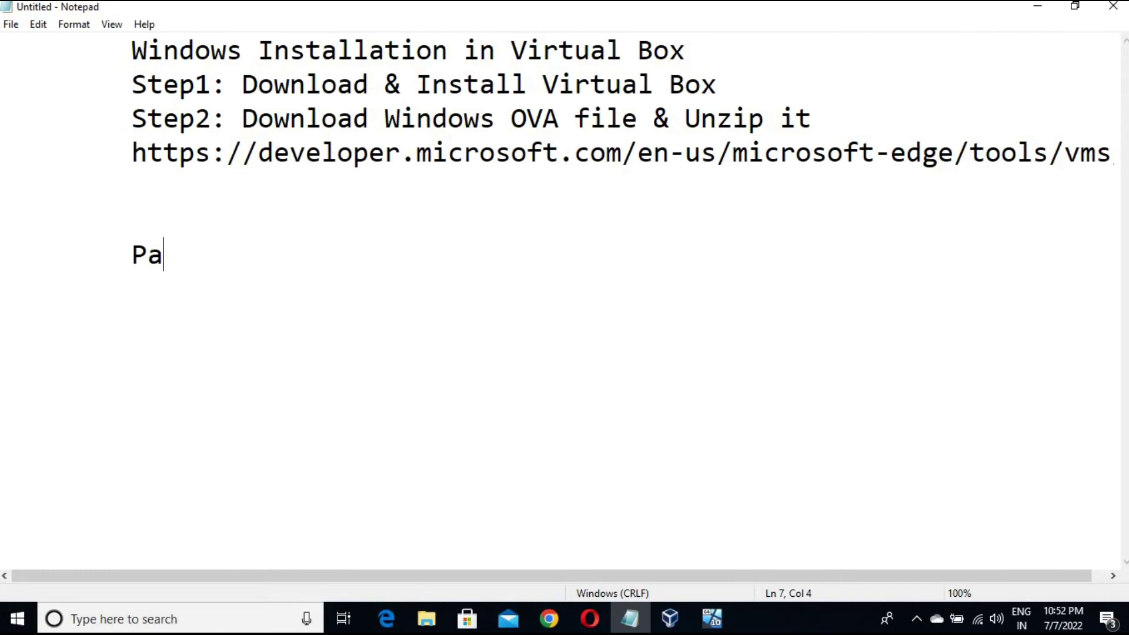
{"action": "type", "text": "ssword: Passw0rd!"}
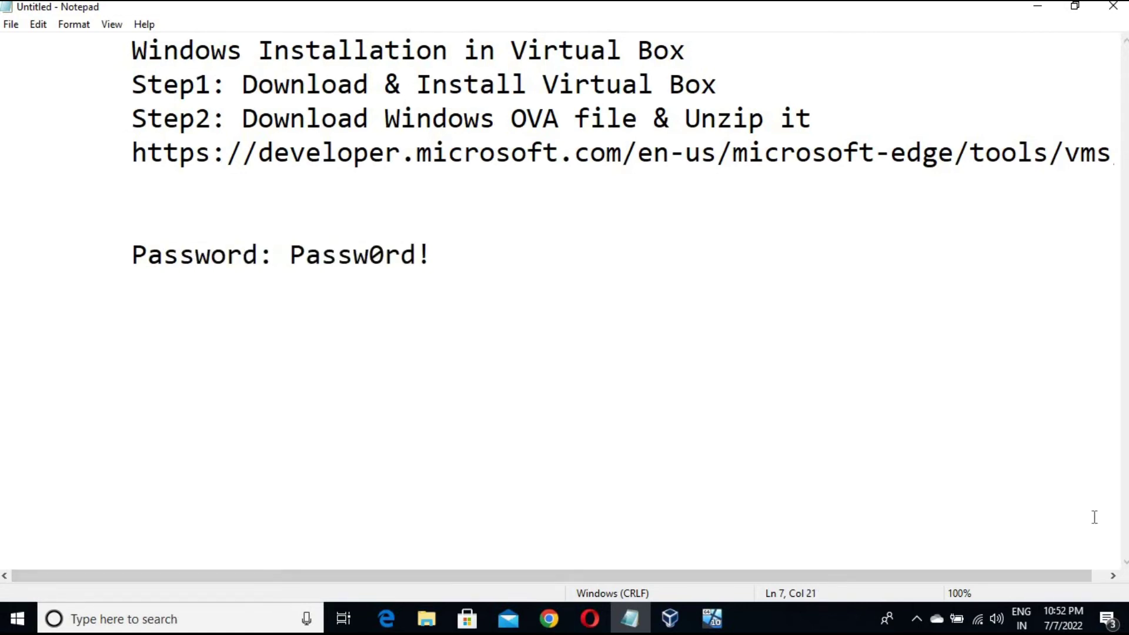
Reach the Windows 10 sign-in screen and enter the VM password, checking it against the notes
{"action": "left_click", "coordinate": [712, 619]}
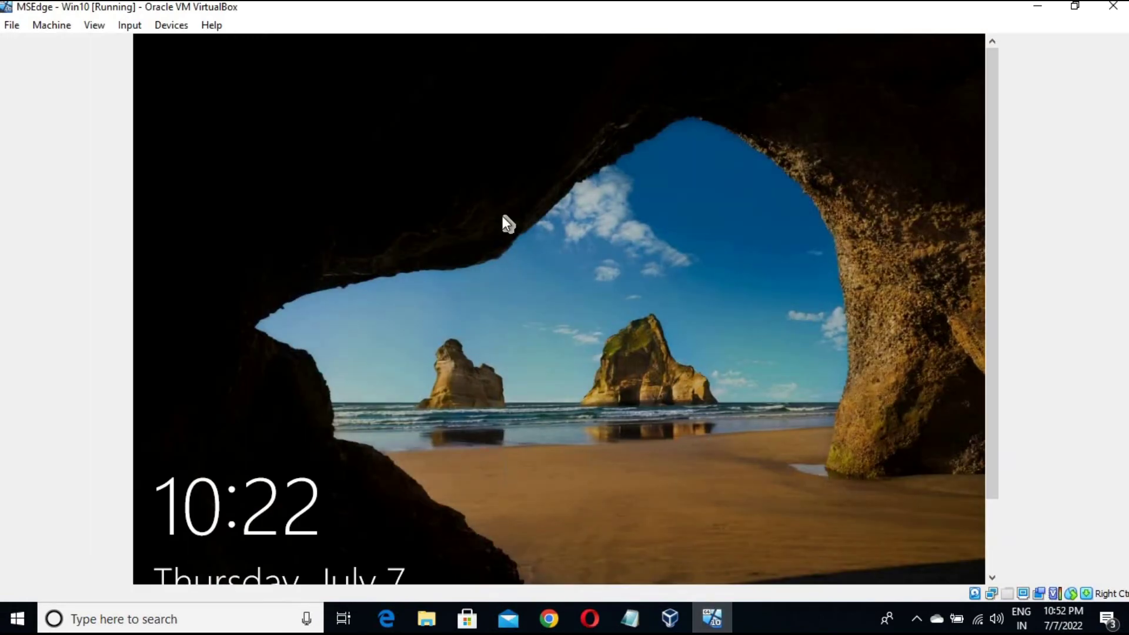
{"action": "left_click", "coordinate": [633, 347]}
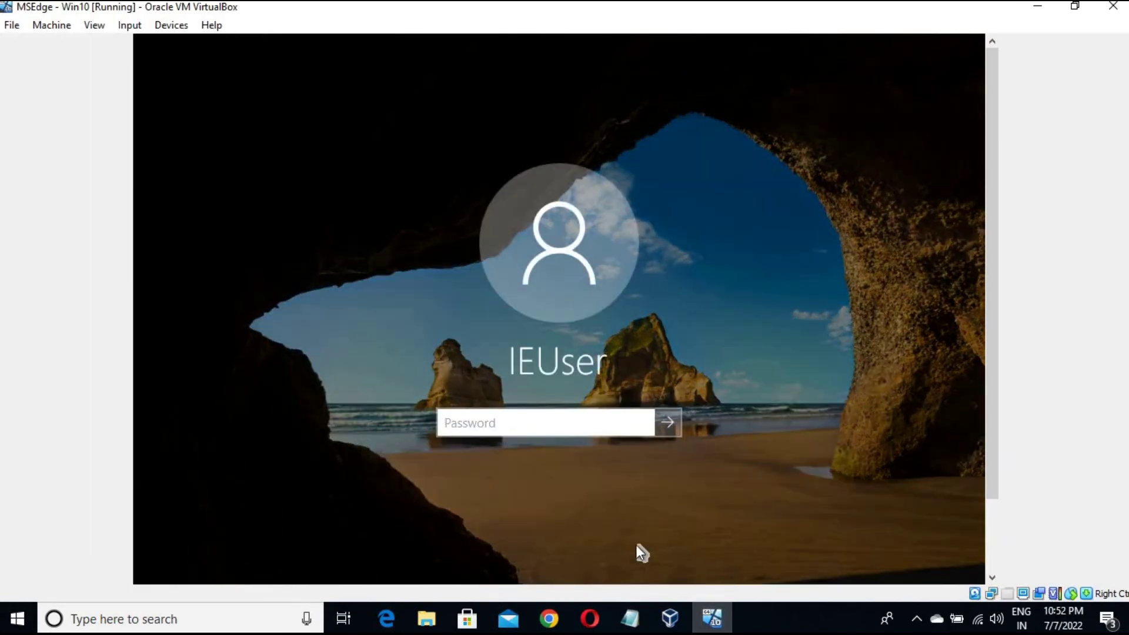
{"action": "type", "text": "••••"}
{"action": "left_click", "coordinate": [644, 423]}
{"action": "left_click", "coordinate": [643, 422]}
{"action": "left_click", "coordinate": [629, 618]}
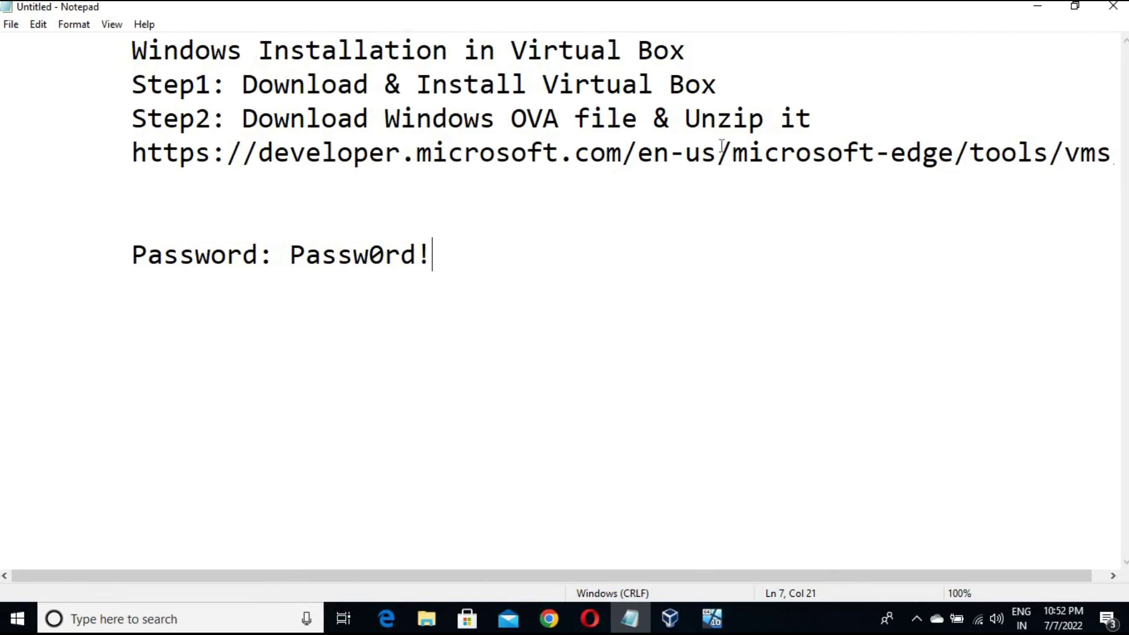
{"action": "left_click", "coordinate": [1038, 6]}
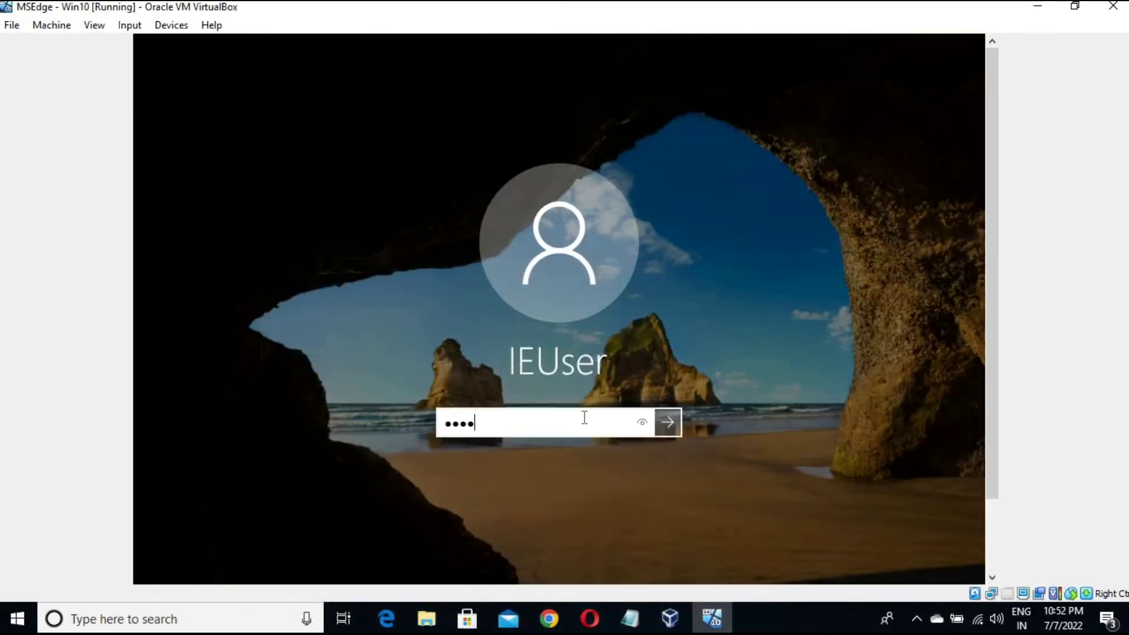
{"action": "type", "text": "w0rd!"}
{"action": "key", "text": "Return"}
{"action": "key", "text": "Return"}
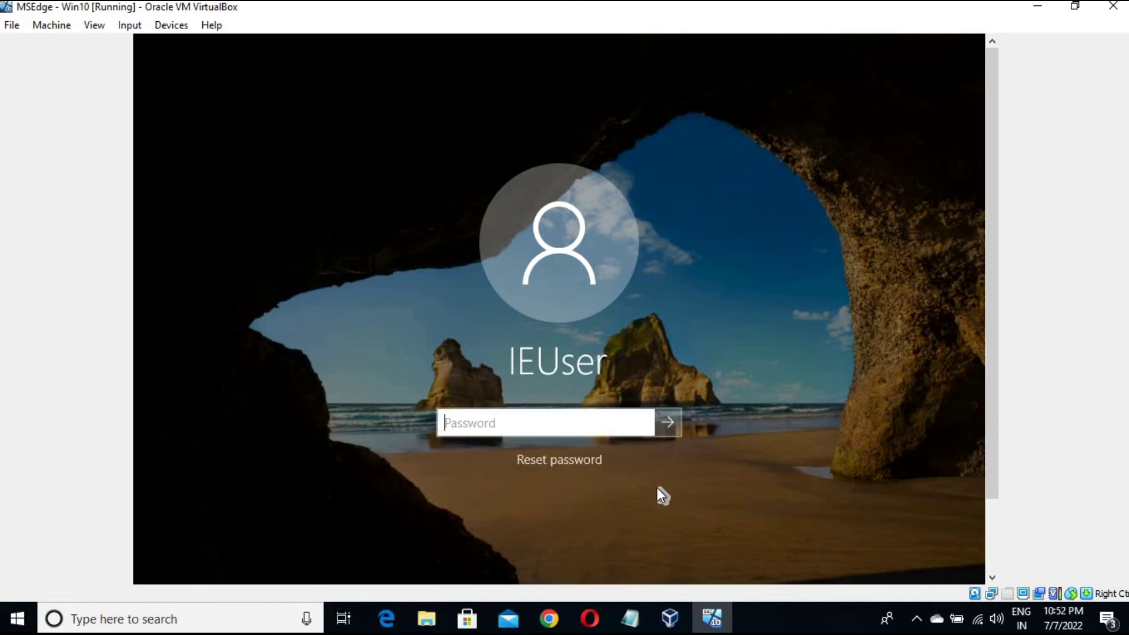
Retype the VM password, verify it with the reveal button, and submit it
{"action": "type", "text": "Passw0rd"}
{"action": "left_click", "coordinate": [643, 423]}
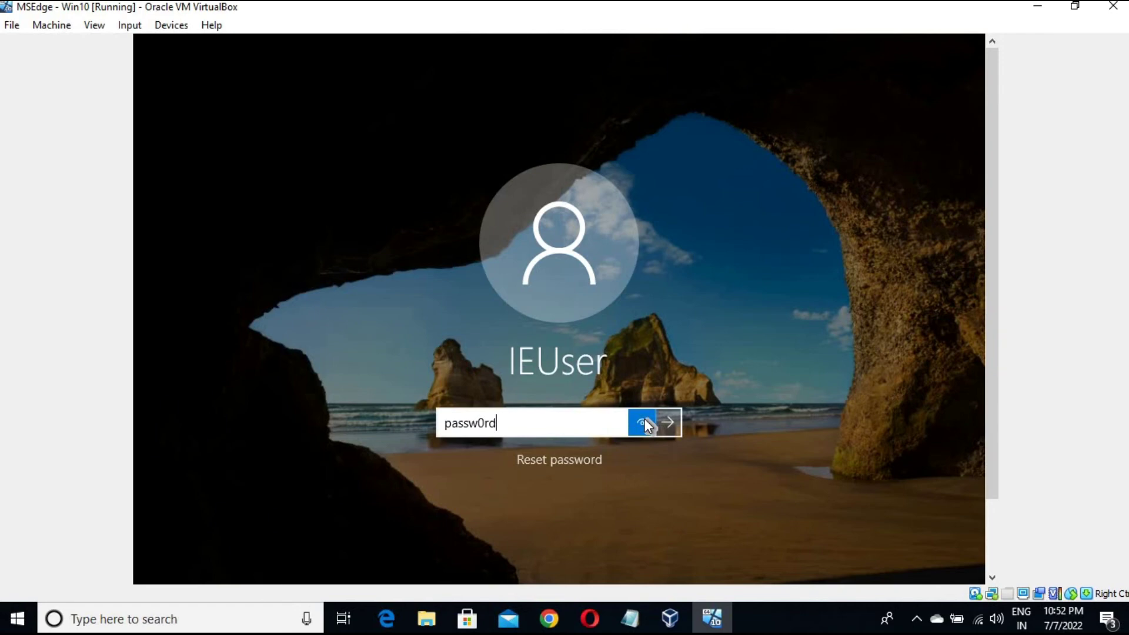
{"action": "left_click_drag", "start_coordinate": [645, 419], "coordinate": [645, 421]}
{"action": "type", "text": "!"}
{"action": "left_click_drag", "start_coordinate": [644, 421], "coordinate": [645, 421]}
{"action": "key", "text": "Return"}
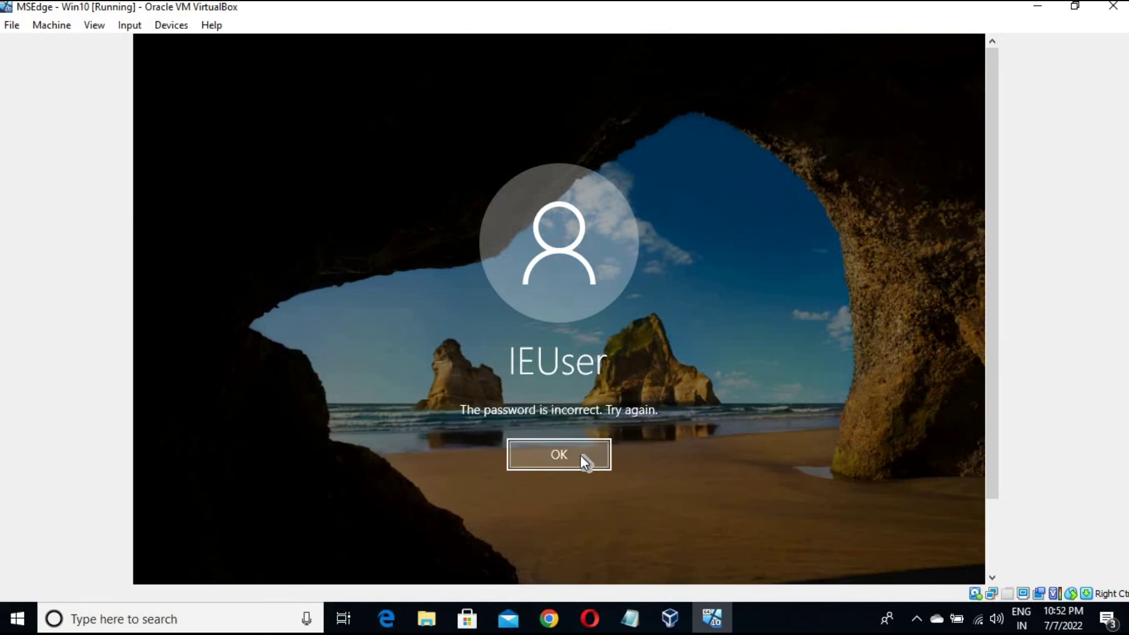
Dismiss the incorrect-password errors and retry the password twice more
{"action": "left_click", "coordinate": [580, 455]}
{"action": "type", "text": "Passw"}
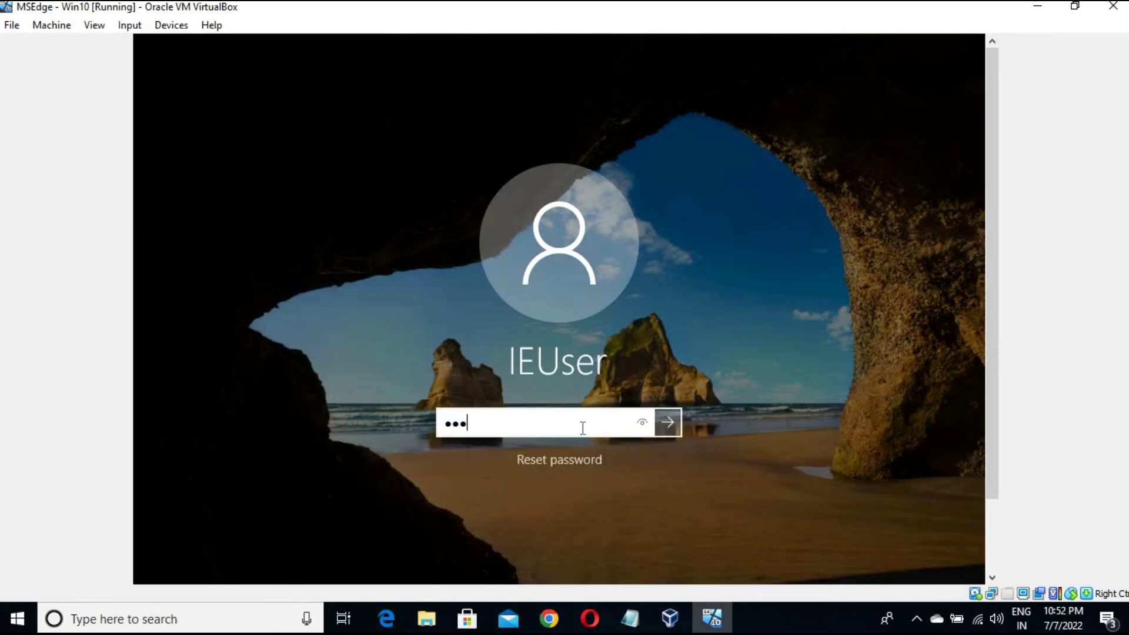
{"action": "type", "text": "0rd!"}
{"action": "key", "text": "Return"}
{"action": "left_click", "coordinate": [581, 453]}
{"action": "type", "text": "Password"}
{"action": "left_click_drag", "start_coordinate": [643, 424], "coordinate": [669, 423]}
{"action": "left_click", "coordinate": [669, 422]}
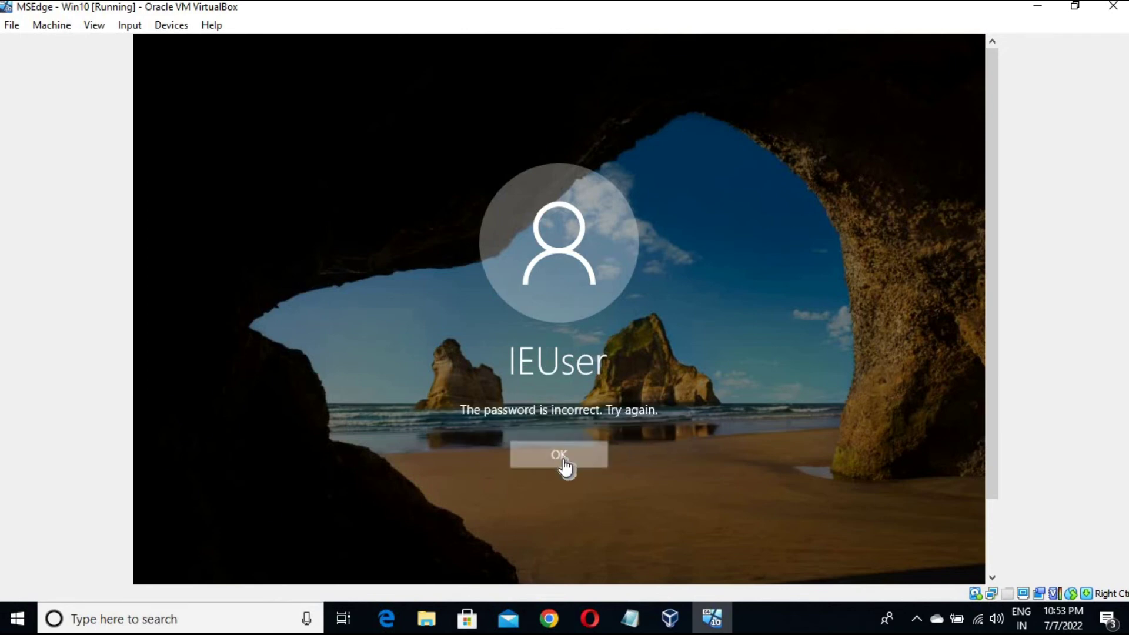
Recheck the password in the notes, re-enter it and sign in to the Welcome screen
{"action": "left_click", "coordinate": [567, 461]}
{"action": "left_click", "coordinate": [630, 618]}
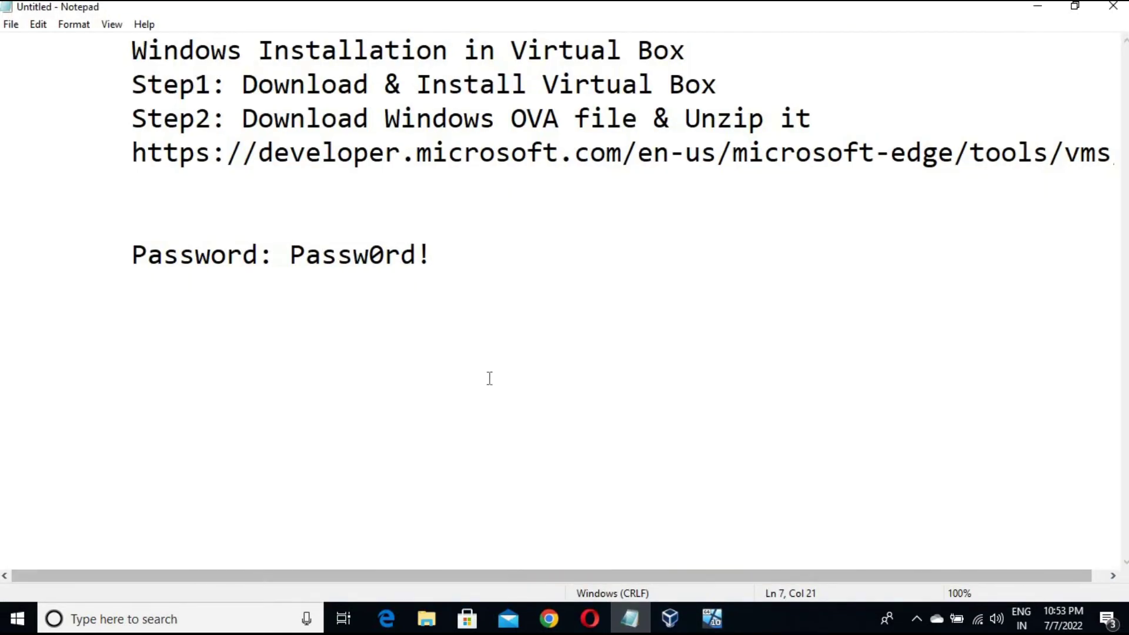
{"action": "left_click", "coordinate": [1035, 16]}
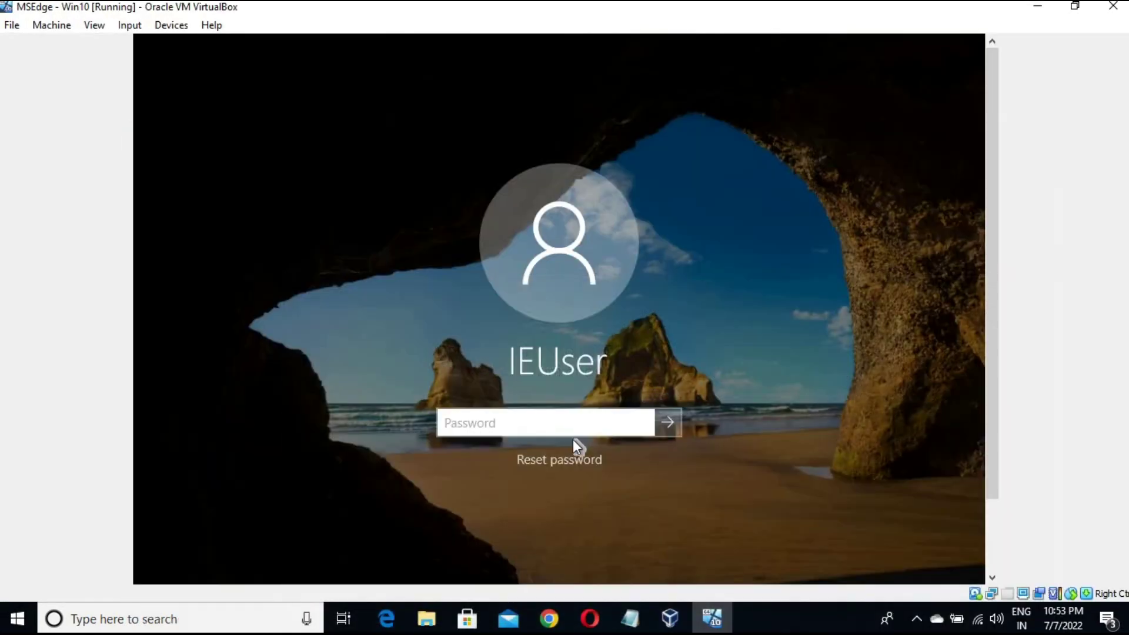
{"action": "type", "text": "Password!"}
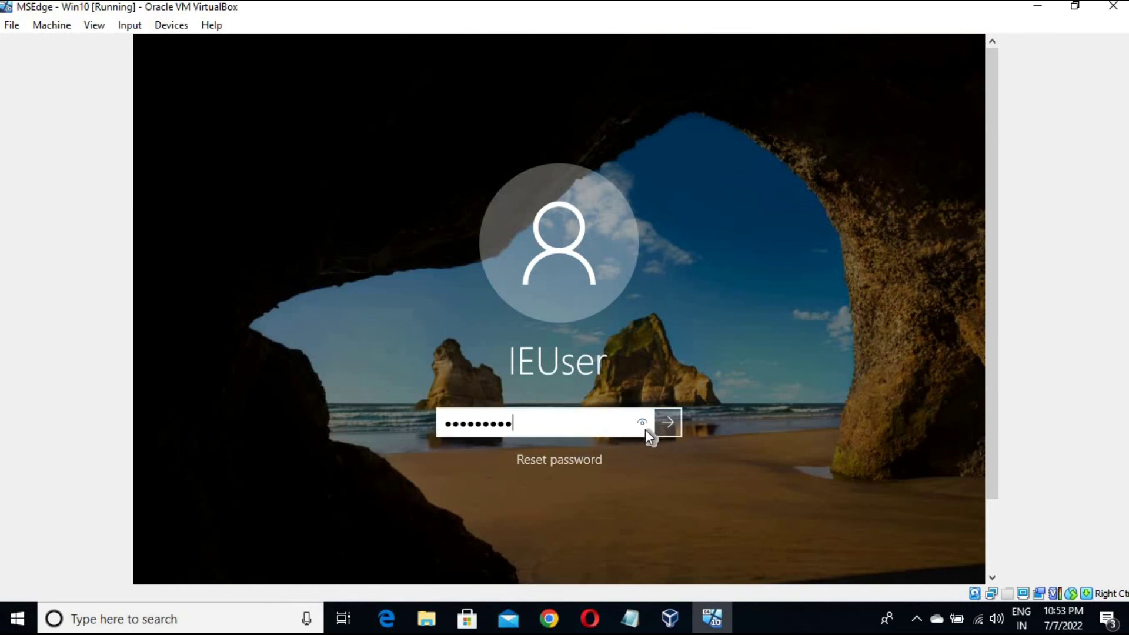
{"action": "left_click_drag", "start_coordinate": [645, 425], "coordinate": [669, 425]}
{"action": "left_click", "coordinate": [669, 424]}
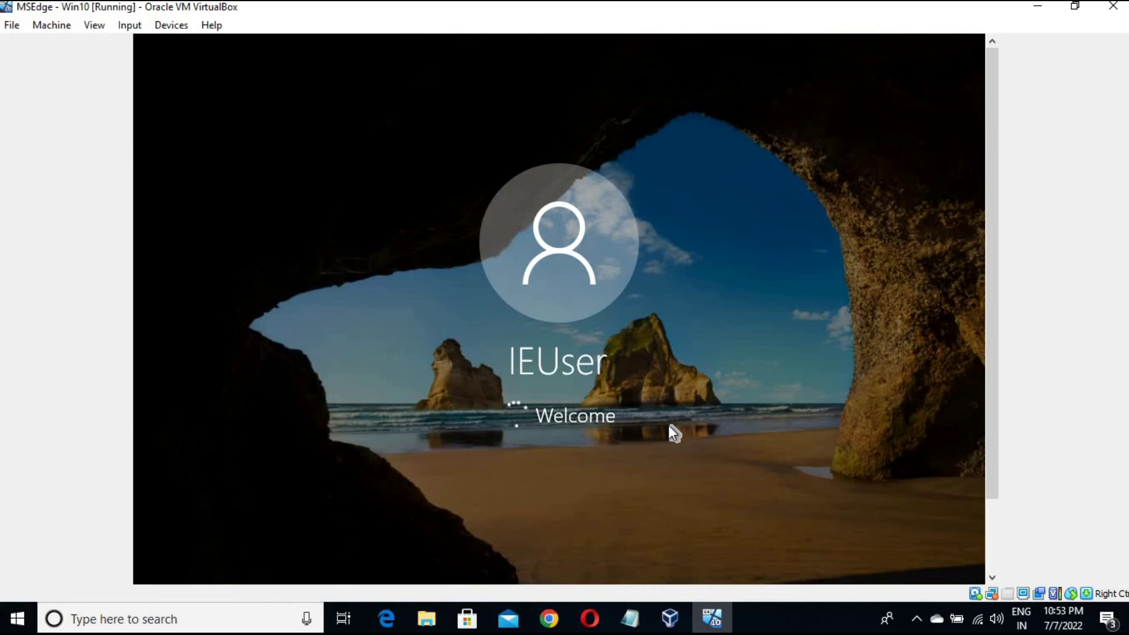
Select the saved password line in Notepad to verify it, then minimize Notepad
{"action": "left_click", "coordinate": [630, 619]}
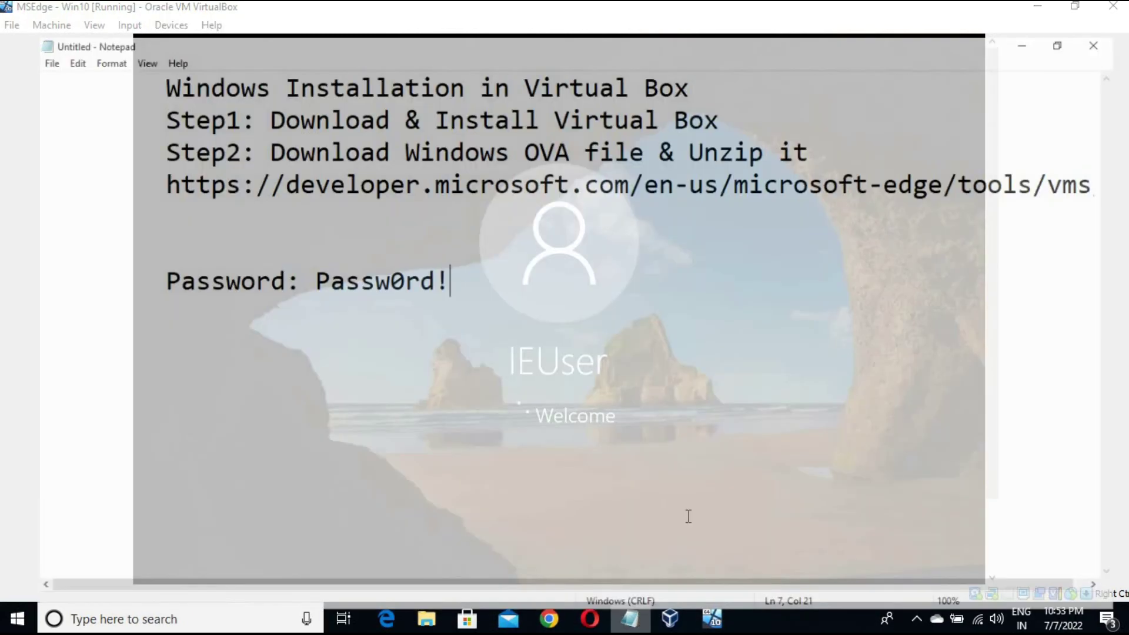
{"action": "mouse_move", "coordinate": [290, 253]}
{"action": "left_mouse_down"}
{"action": "mouse_move", "coordinate": [455, 265]}
{"action": "mouse_move", "coordinate": [274, 256]}
{"action": "left_mouse_up"}
{"action": "left_click", "coordinate": [455, 265]}
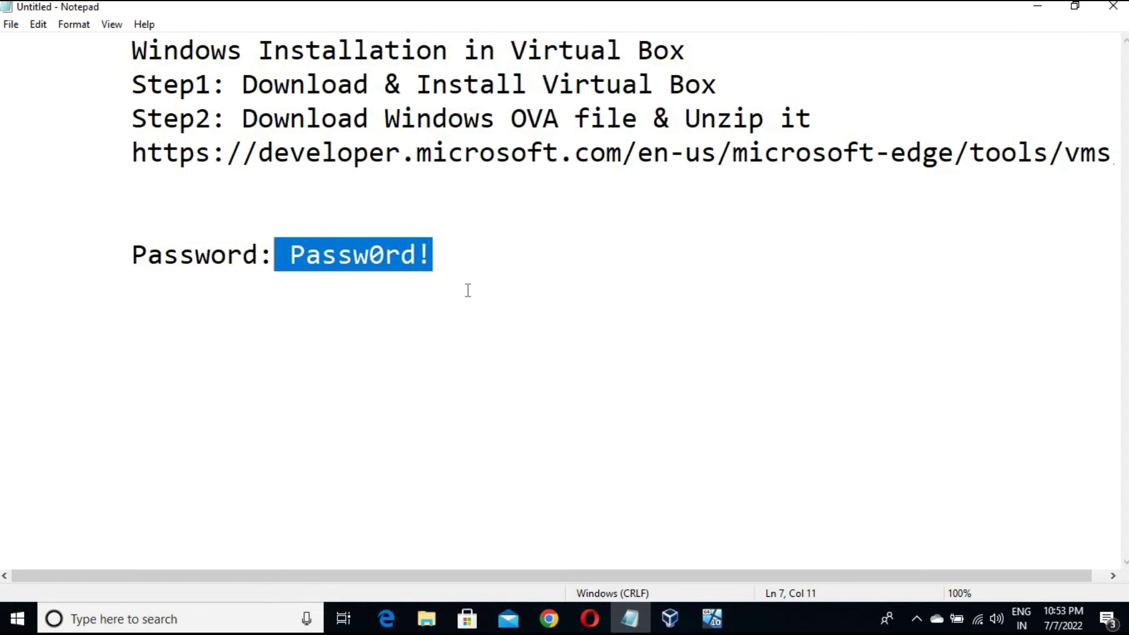
{"action": "left_click", "coordinate": [468, 290]}
{"action": "left_click", "coordinate": [1038, 7]}
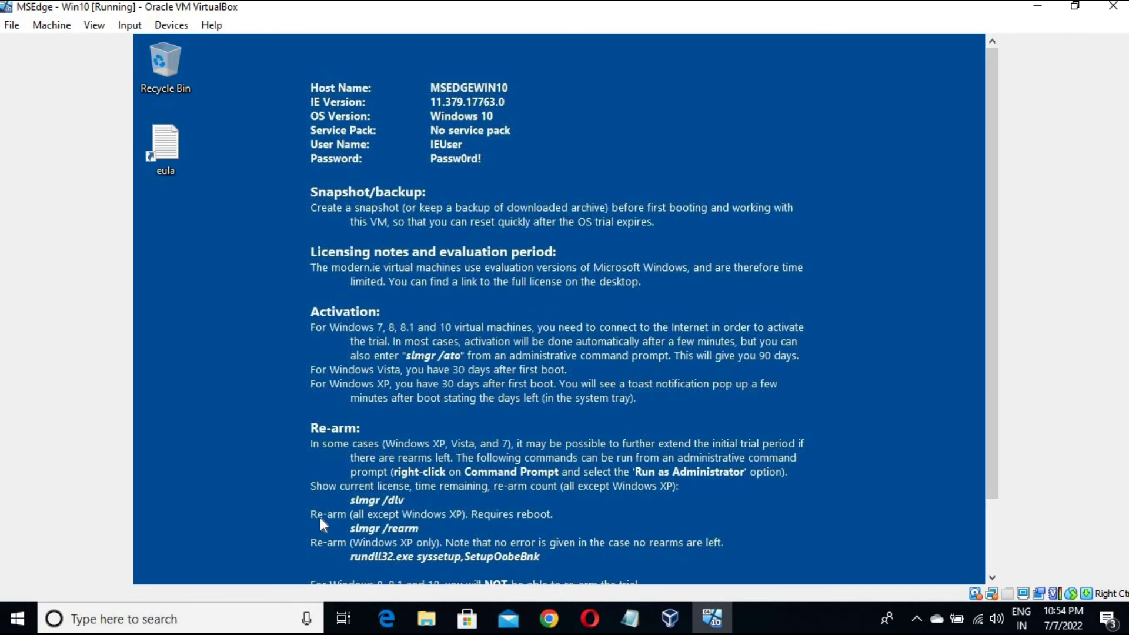
{"action": "scroll", "coordinate": [989, 221], "scroll_direction": "down", "scroll_amount": 3}
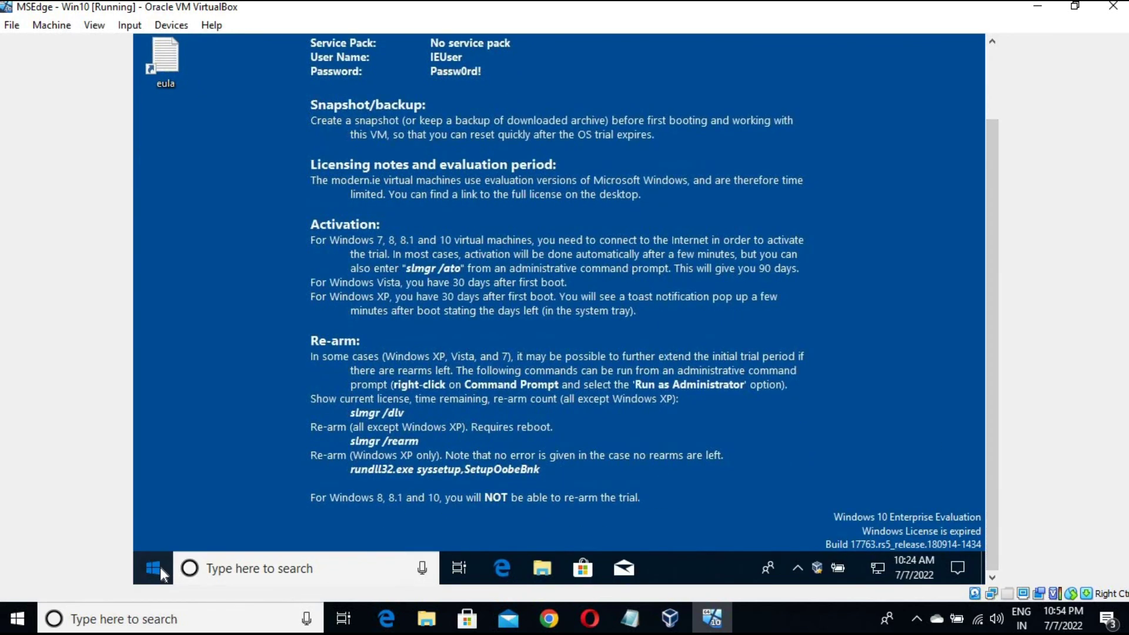
{"action": "left_click", "coordinate": [142, 569]}
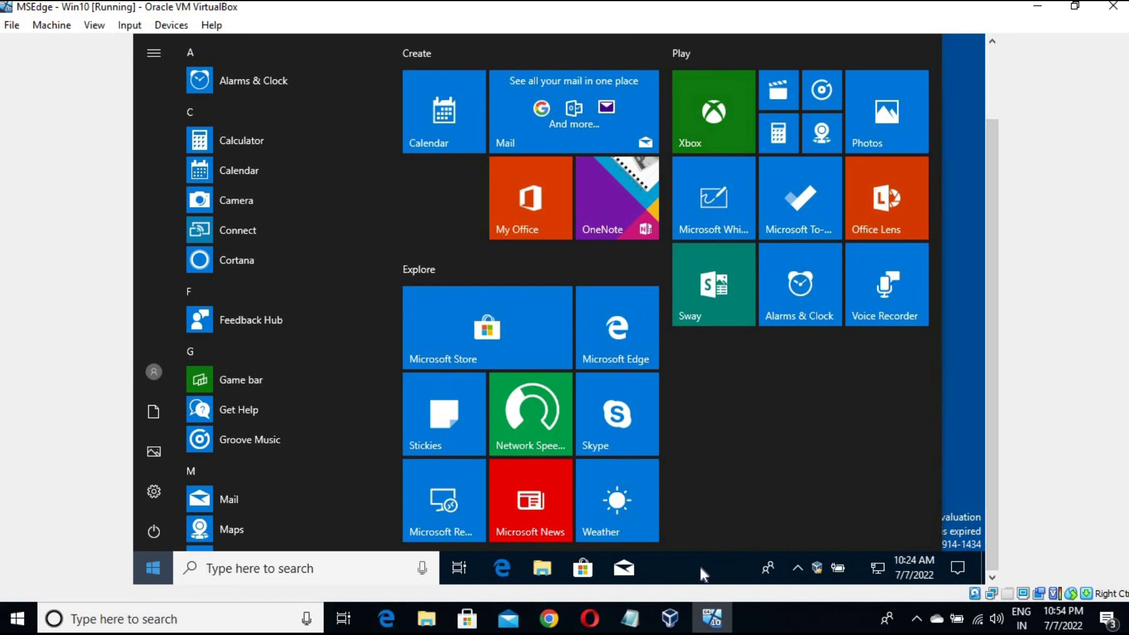
{"action": "left_click", "coordinate": [152, 568]}
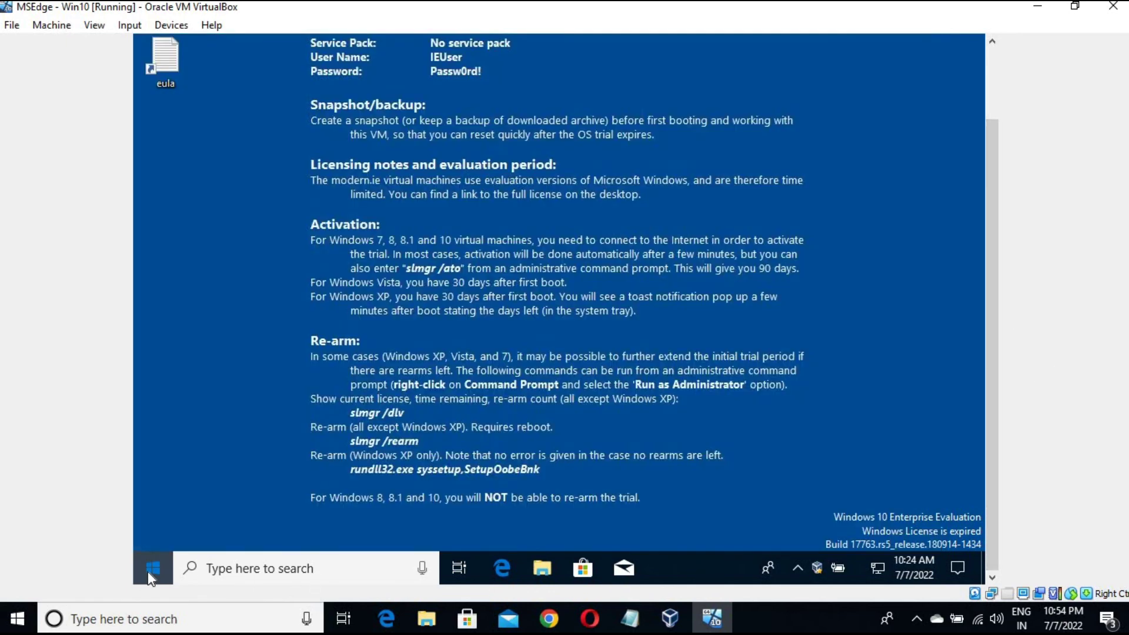
{"action": "key", "text": "super"}
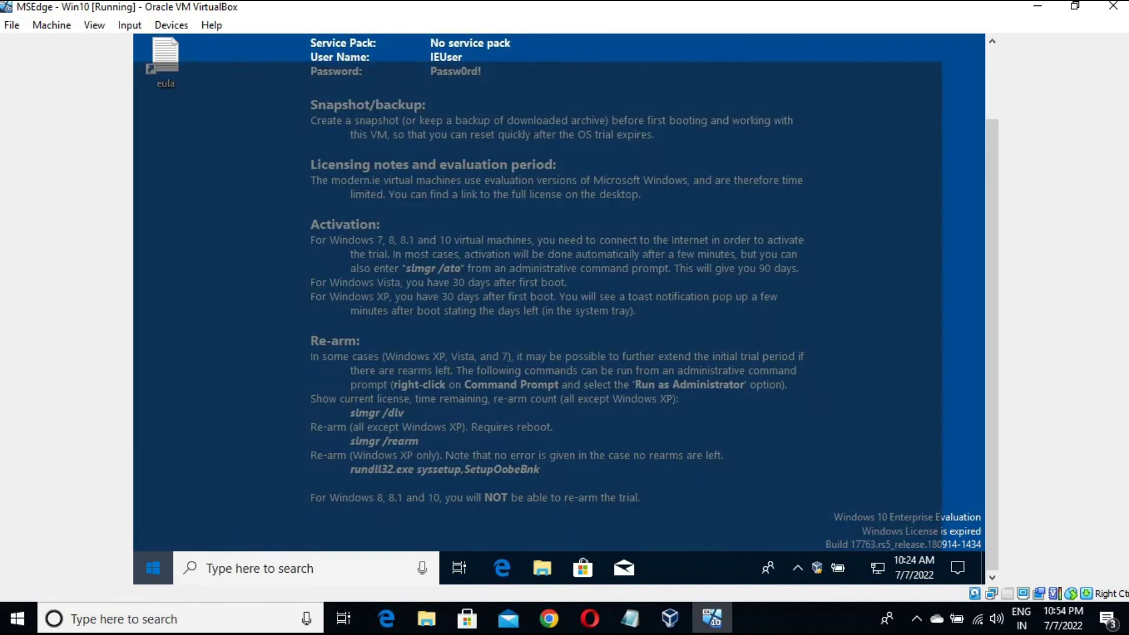
{"action": "key", "text": "super"}
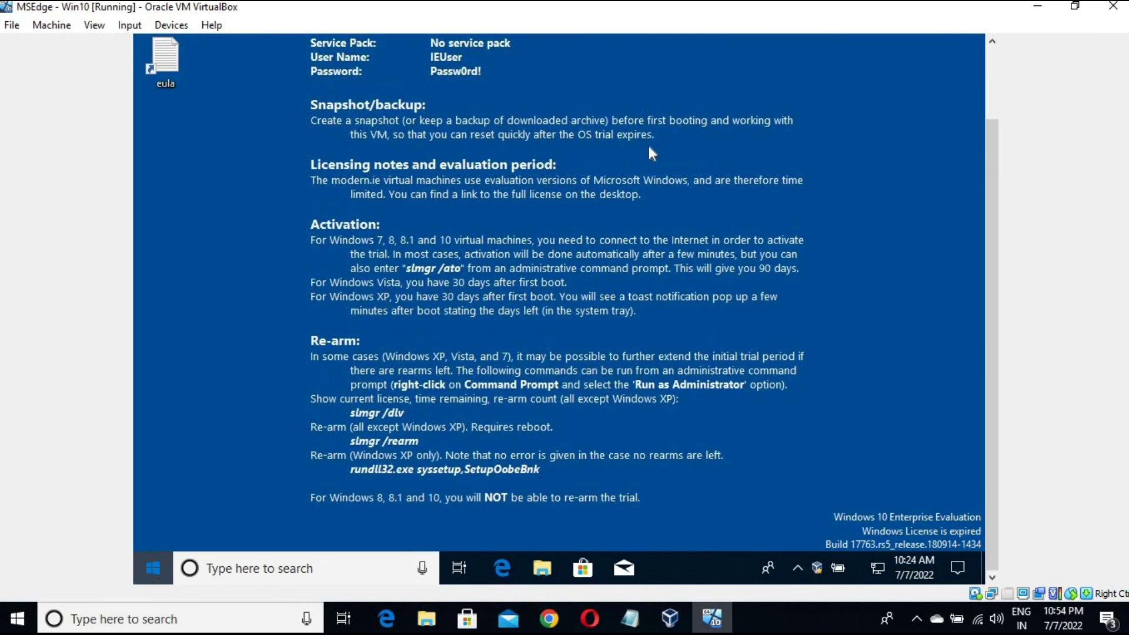
Minimize the VM window and scroll Chrome's Virtual Machines page up, then back down
{"action": "left_click", "coordinate": [1038, 6]}
{"action": "scroll", "coordinate": [622, 295], "scroll_direction": "up", "scroll_amount": 5}
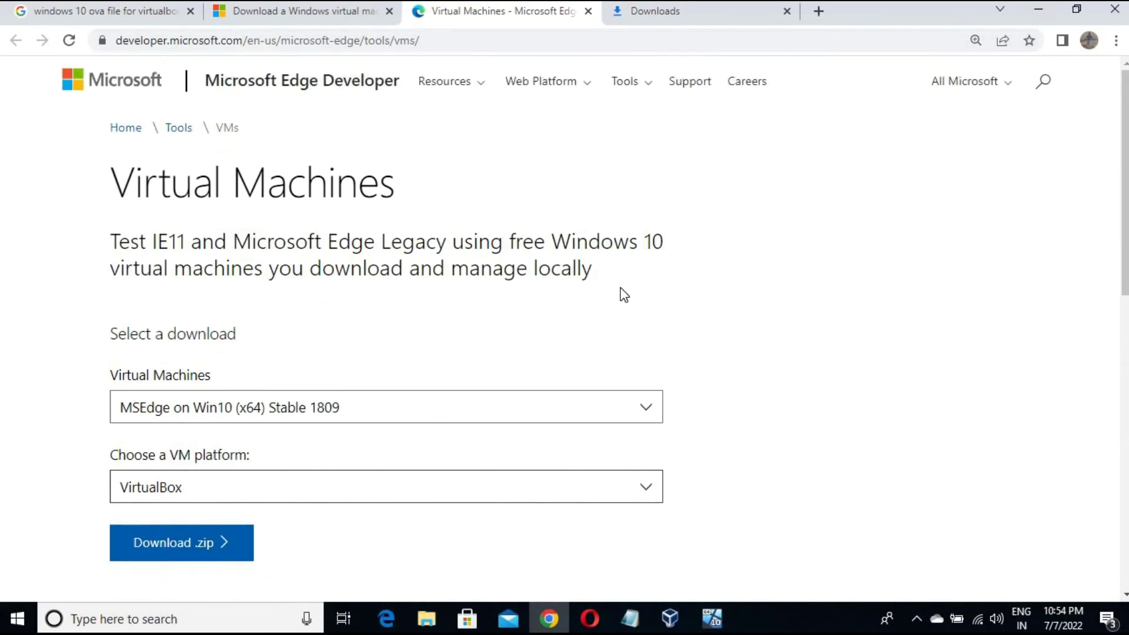
{"action": "scroll", "coordinate": [788, 260], "scroll_direction": "down", "scroll_amount": 10}
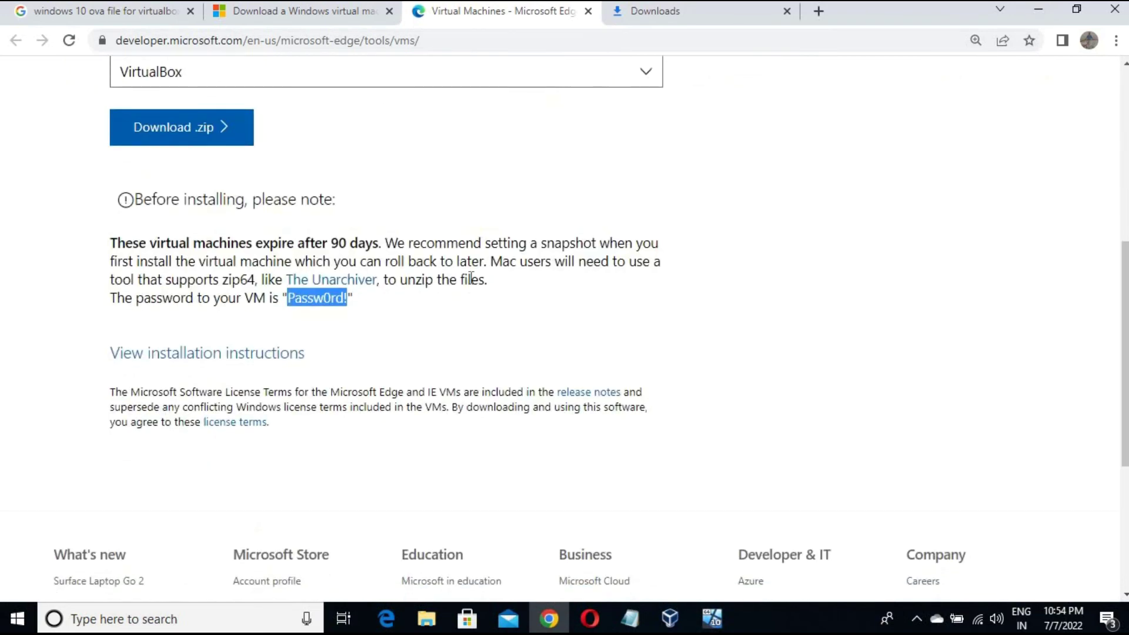